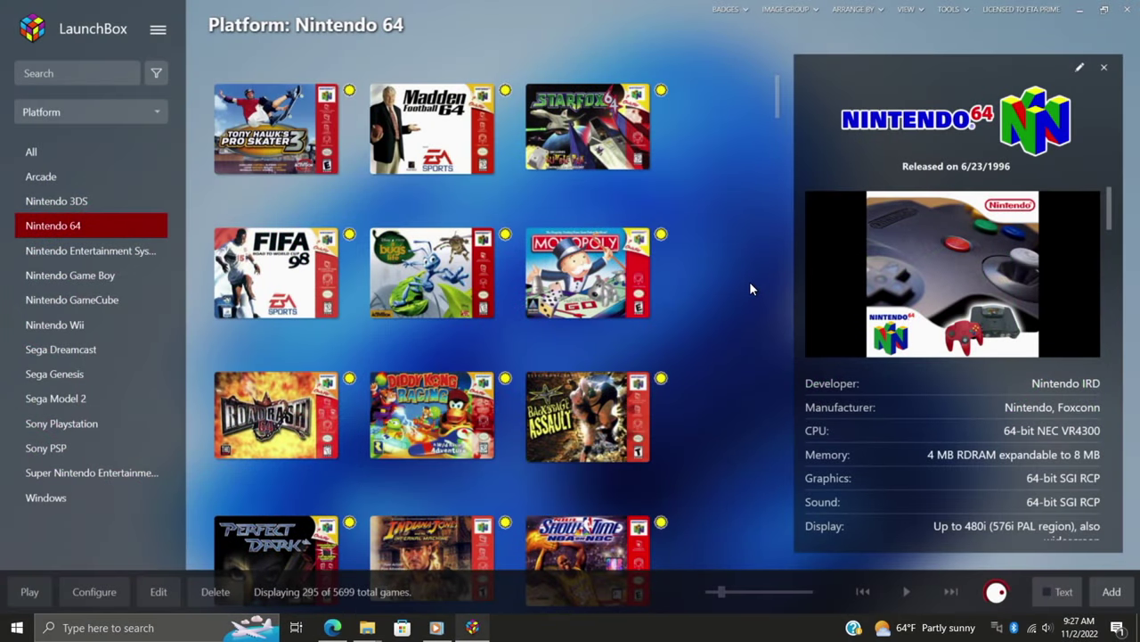
Step: Scroll the library and browse the Tools menu without choosing anything
scroll(749, 282, down, 10)
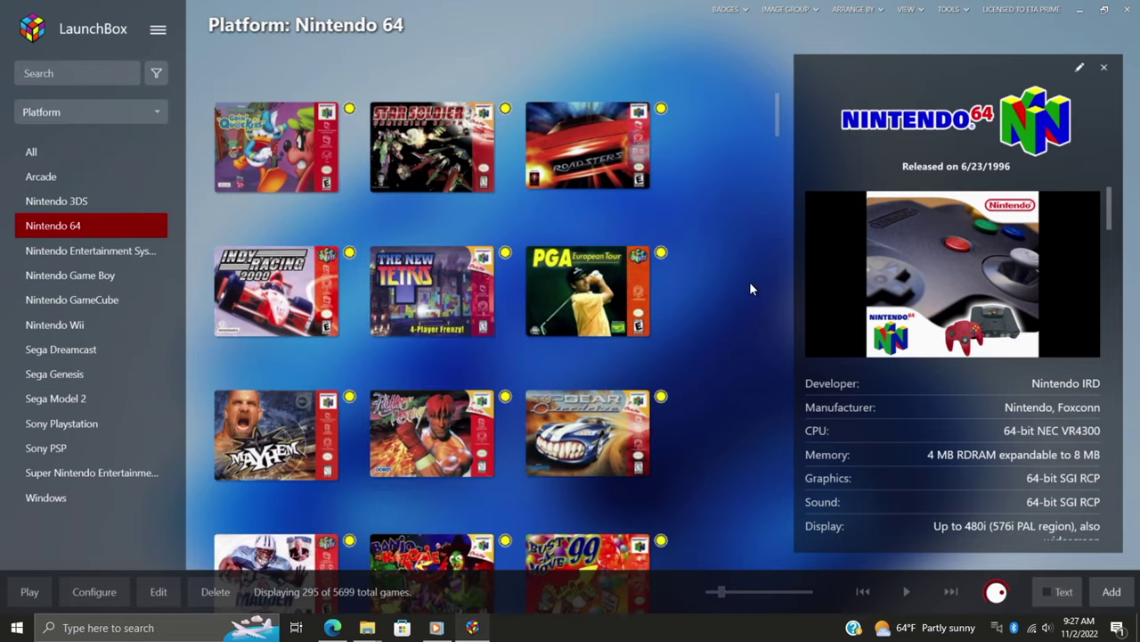
scroll(749, 282, down, 3)
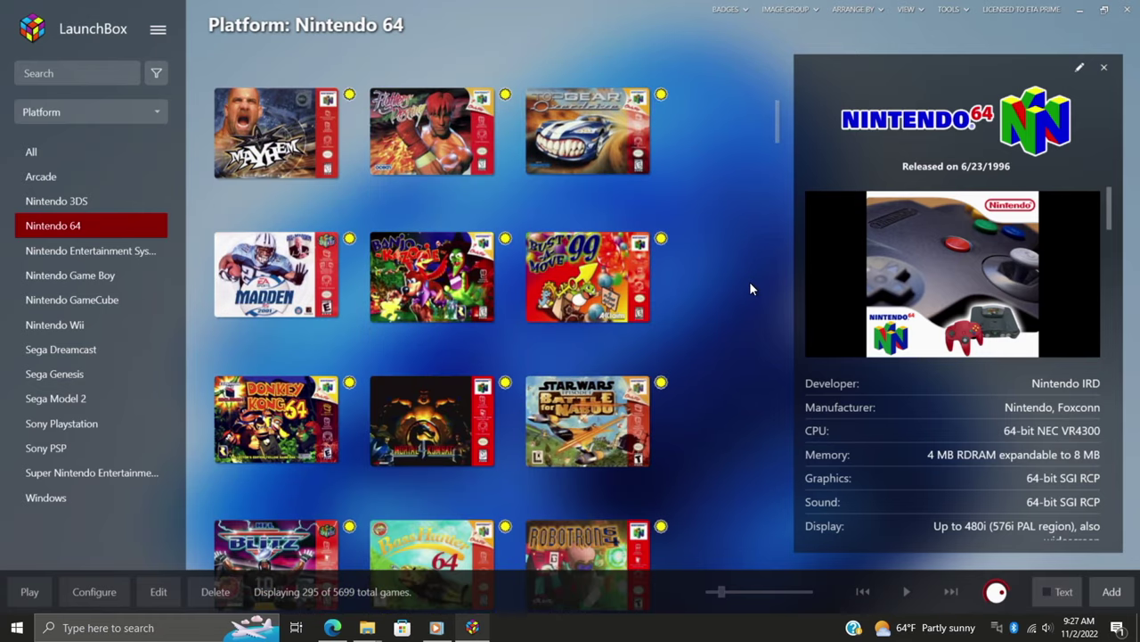
scroll(749, 281, down, 3)
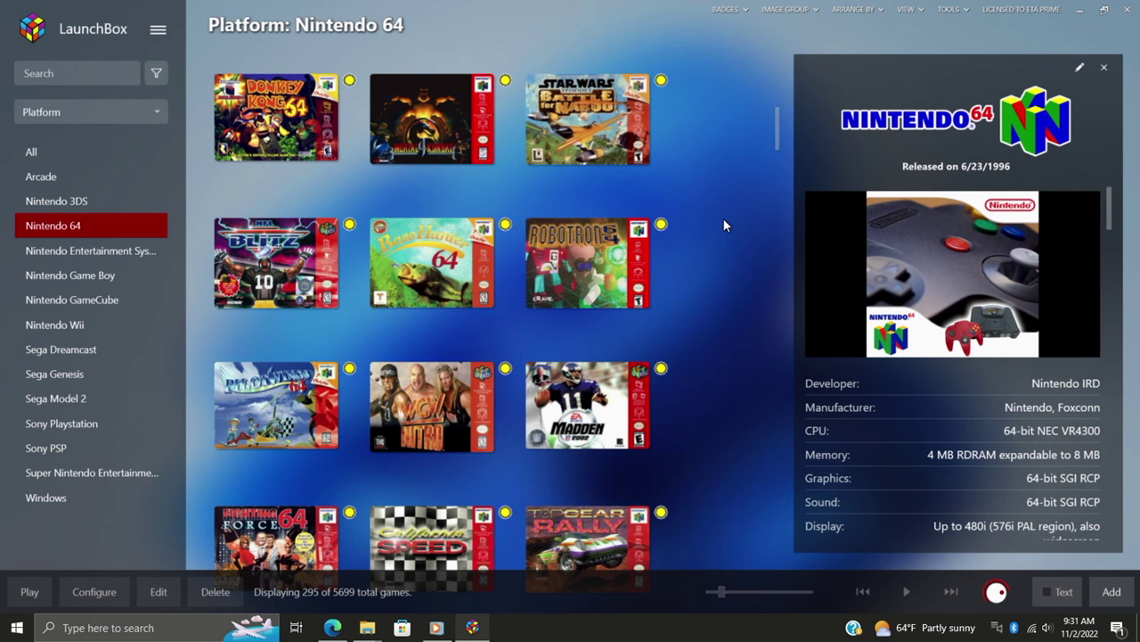
click(960, 16)
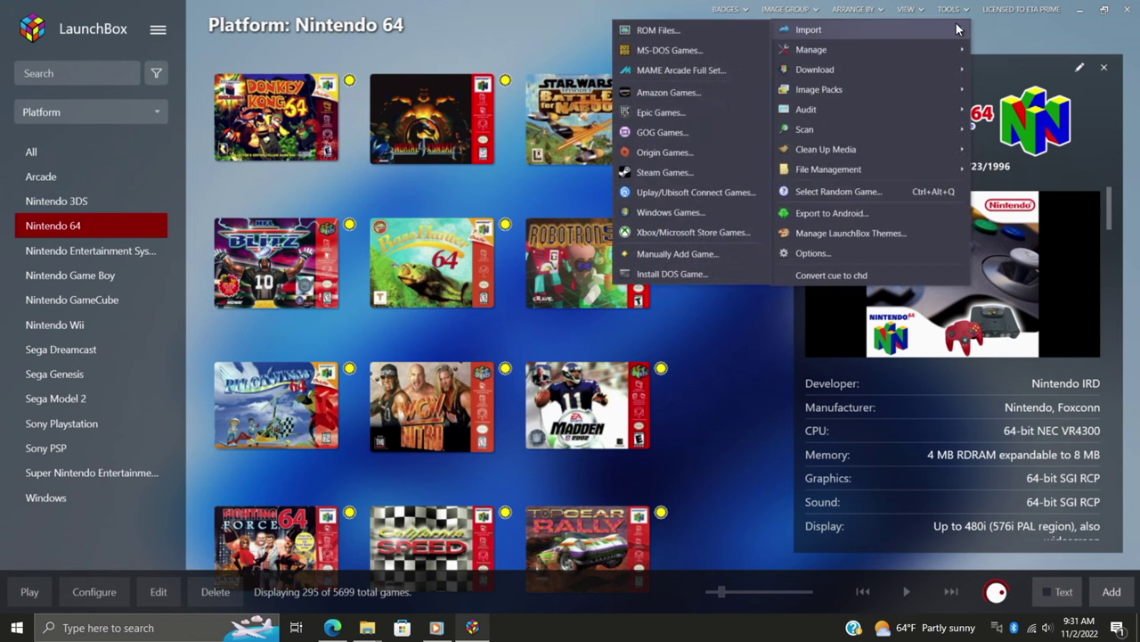
mouse_move(939, 46)
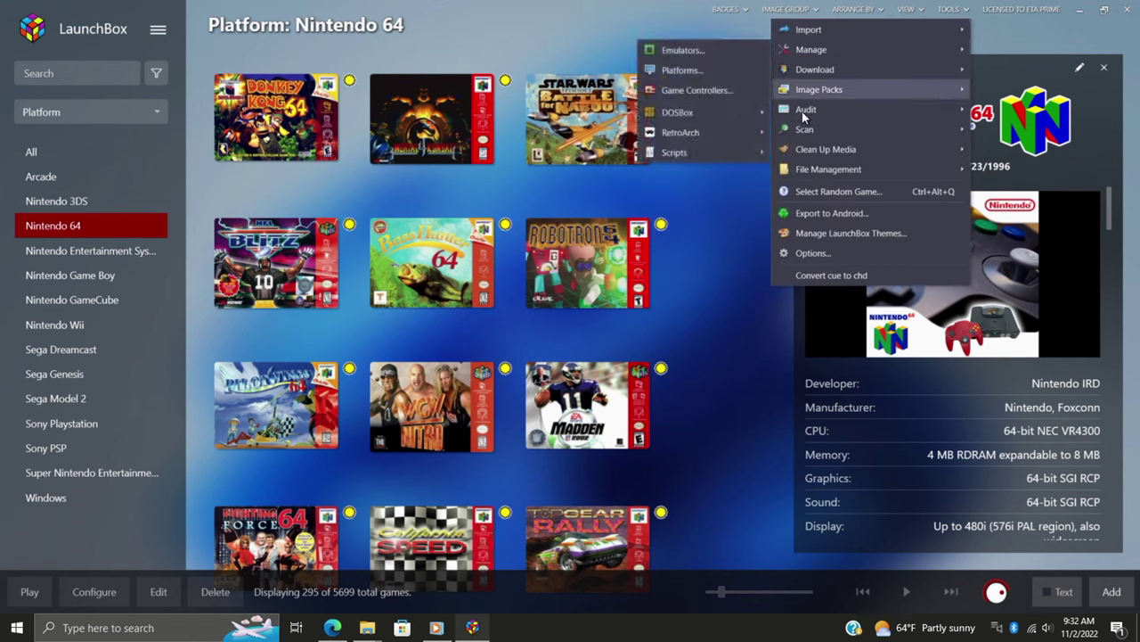
mouse_move(734, 135)
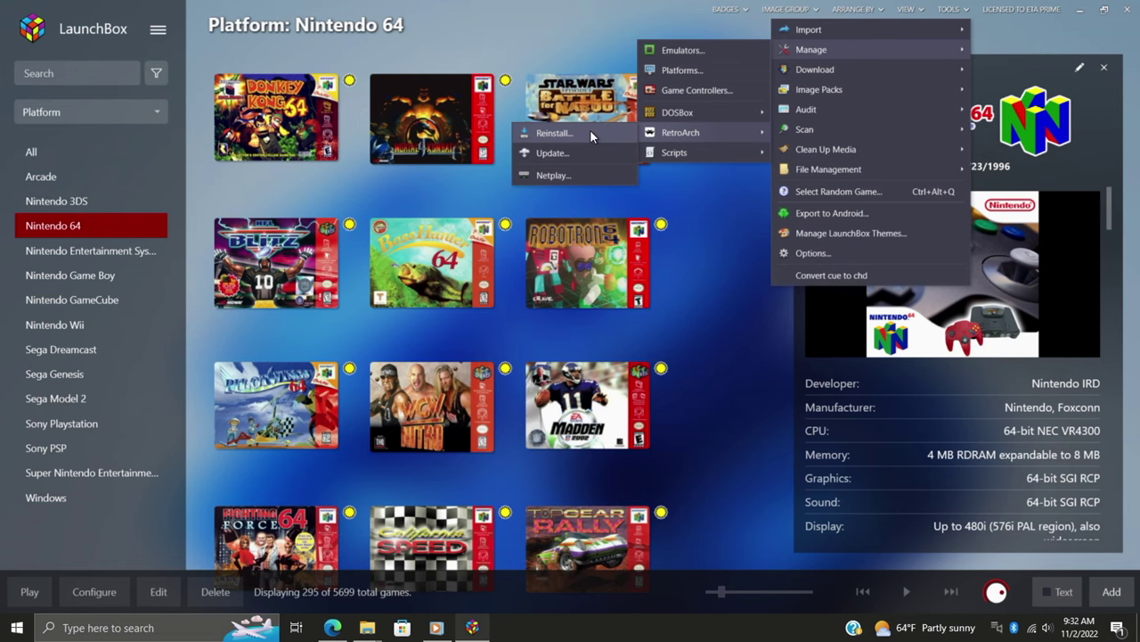
click(703, 186)
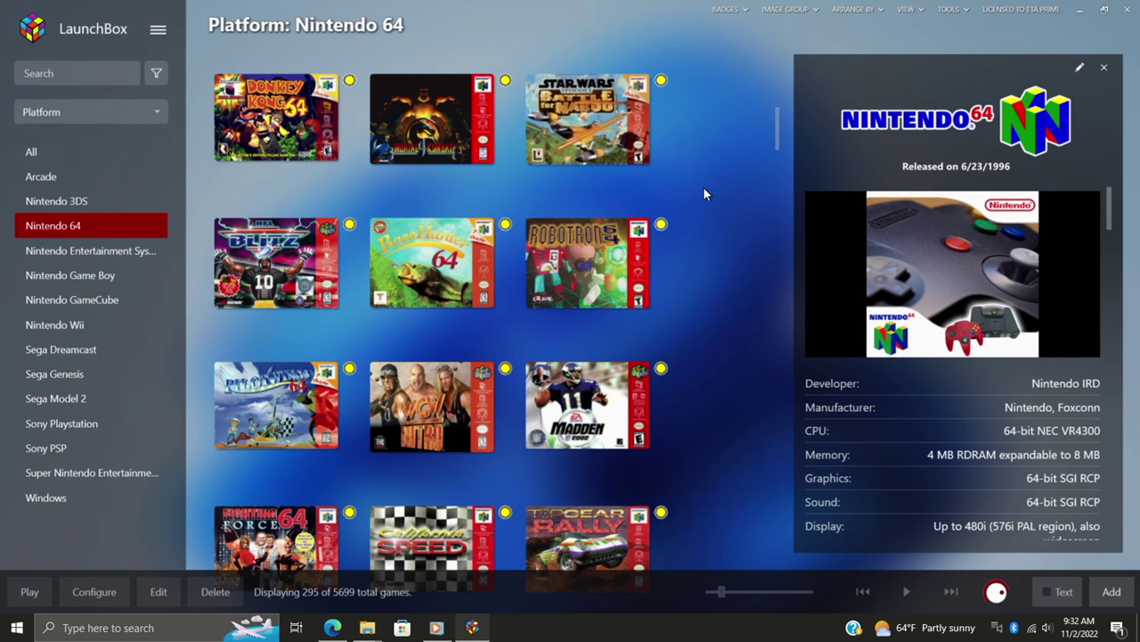
Step: Open Tools > Options and show the Retro Achievements integration page
click(951, 10)
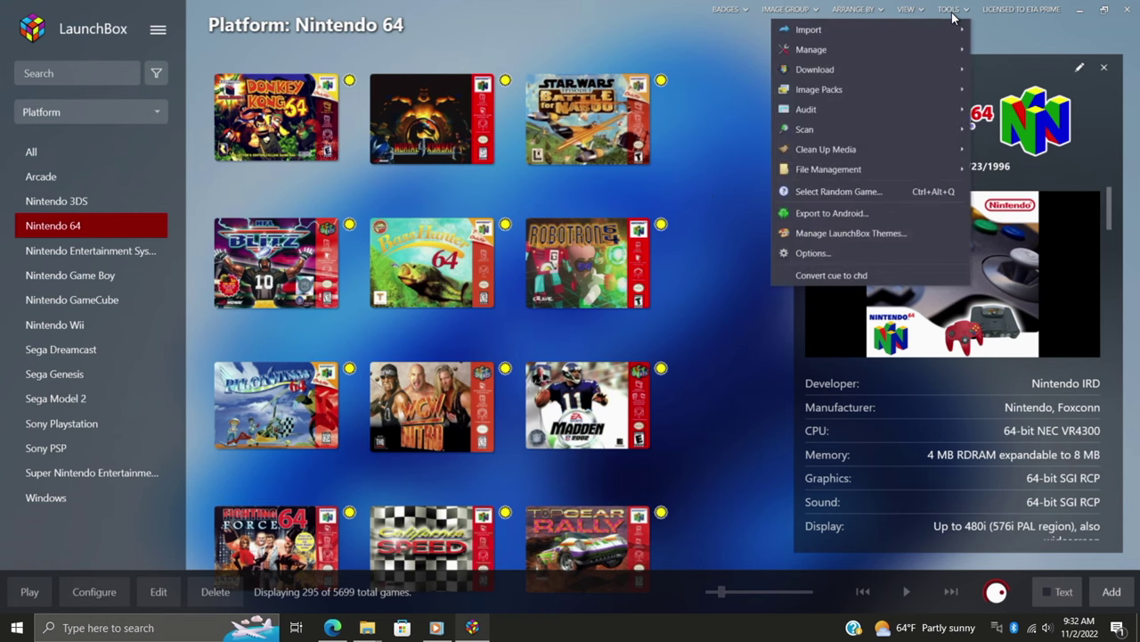
click(807, 253)
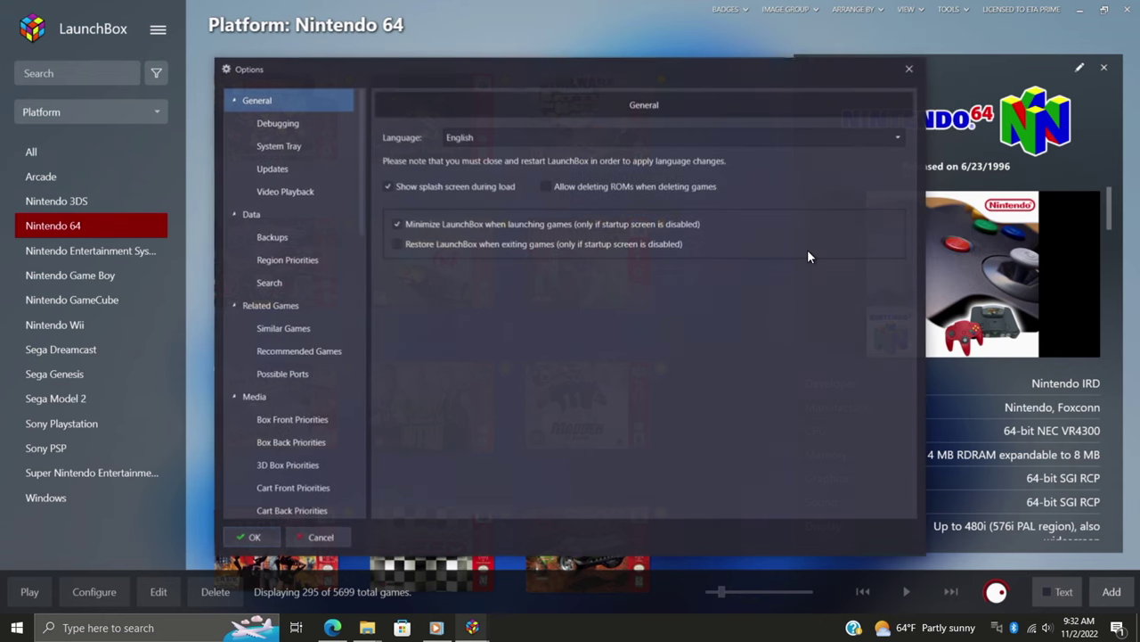
scroll(300, 307, down, 15)
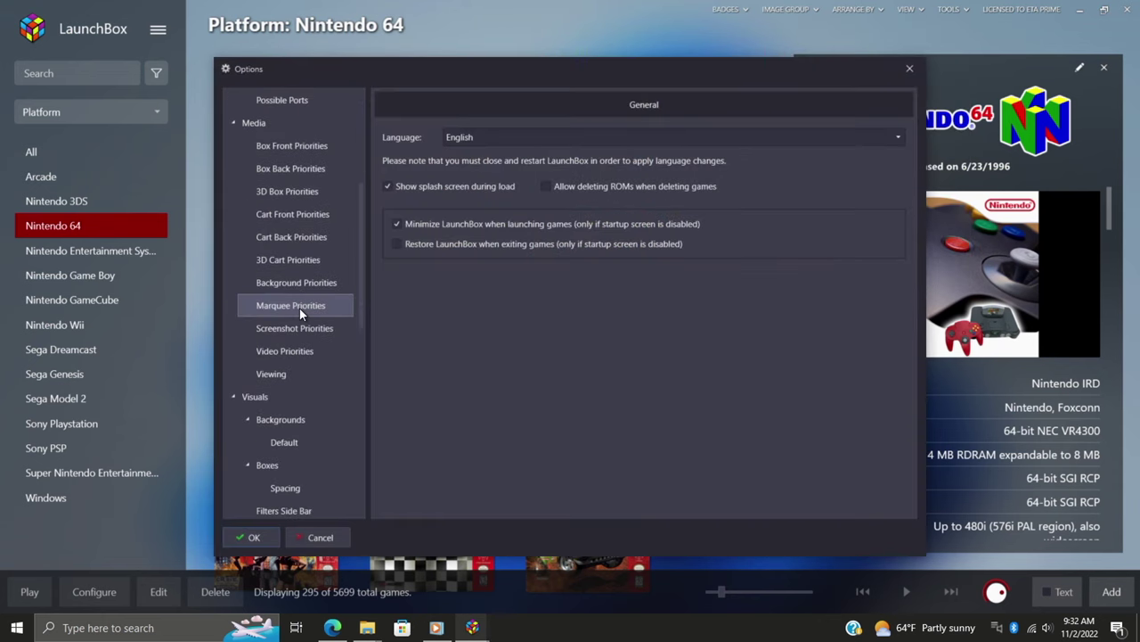
scroll(299, 316, down, 1)
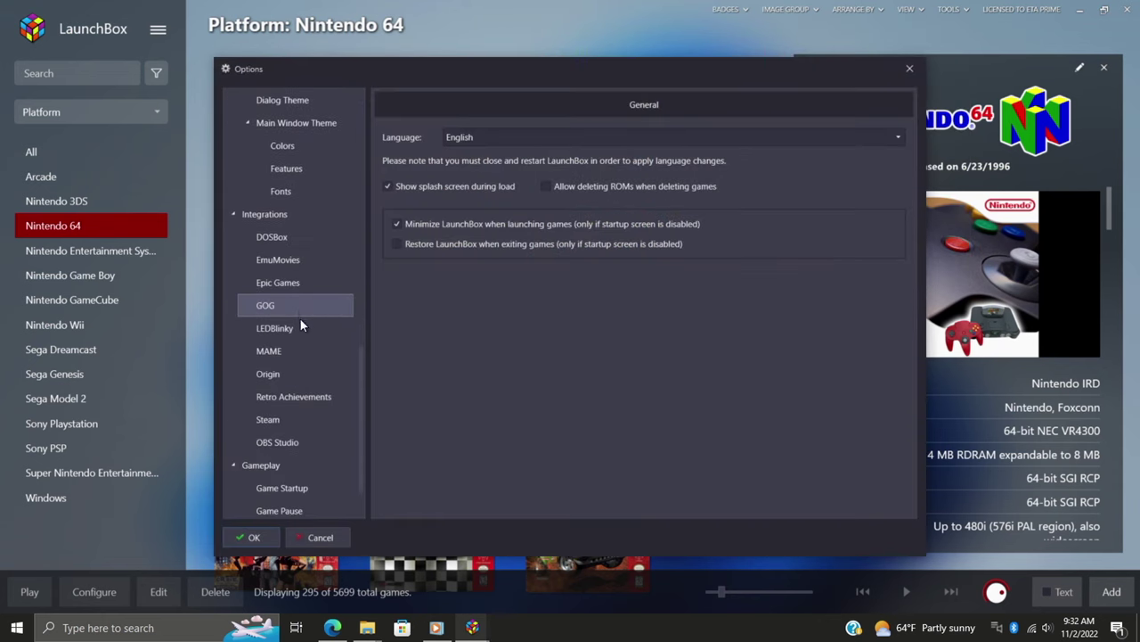
click(315, 397)
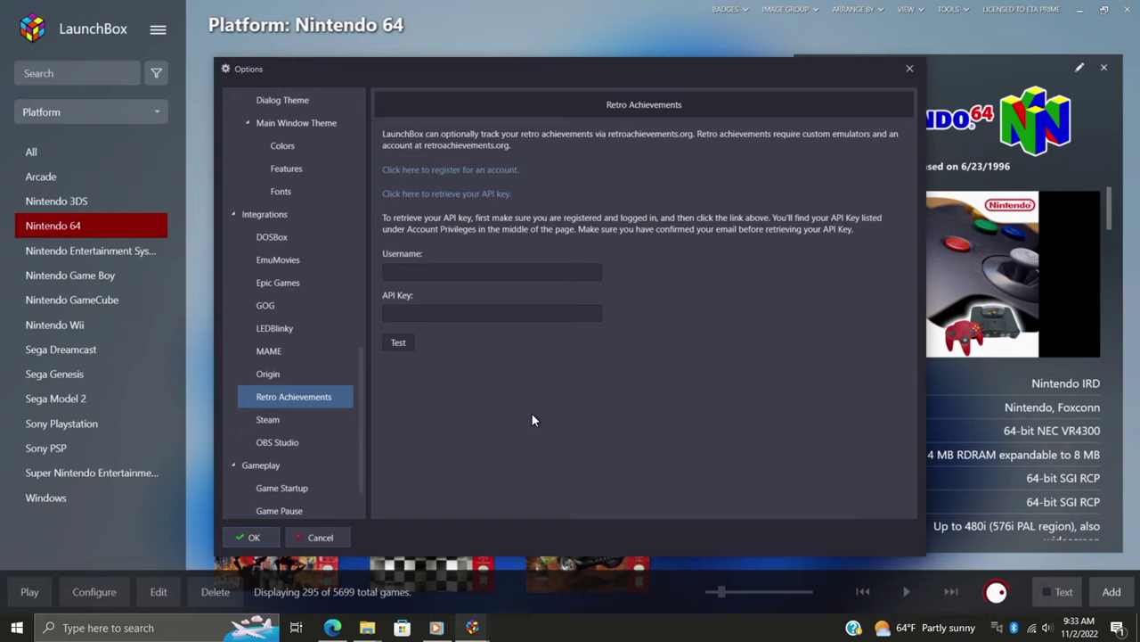
Step: Open the RetroAchievements registration site, then its settings page showing the Web API Key
click(462, 175)
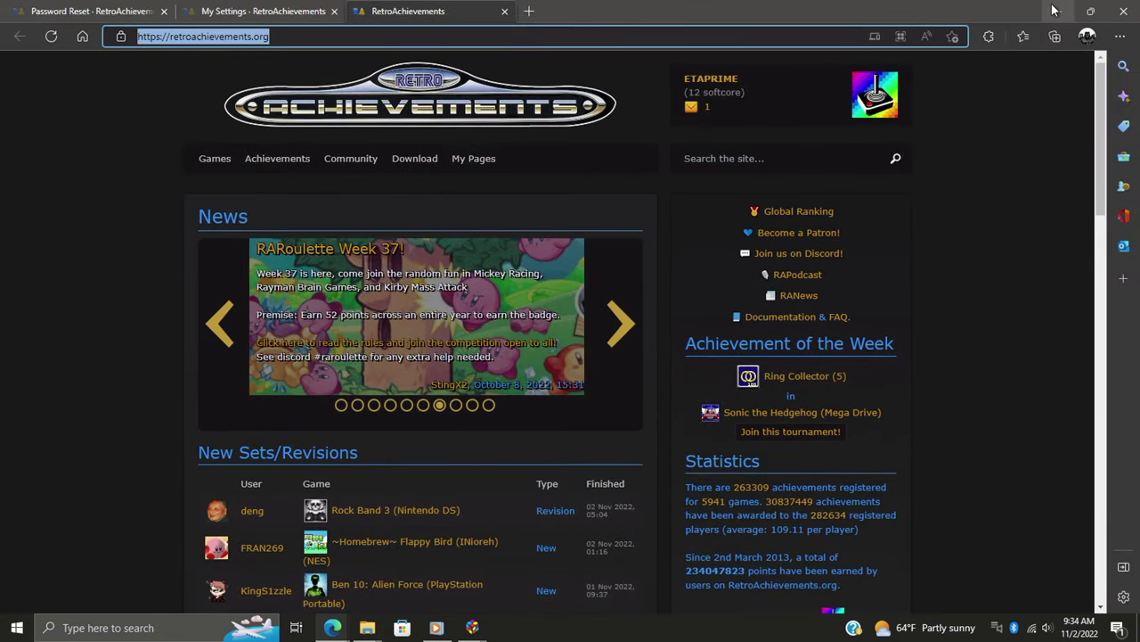
click(1057, 11)
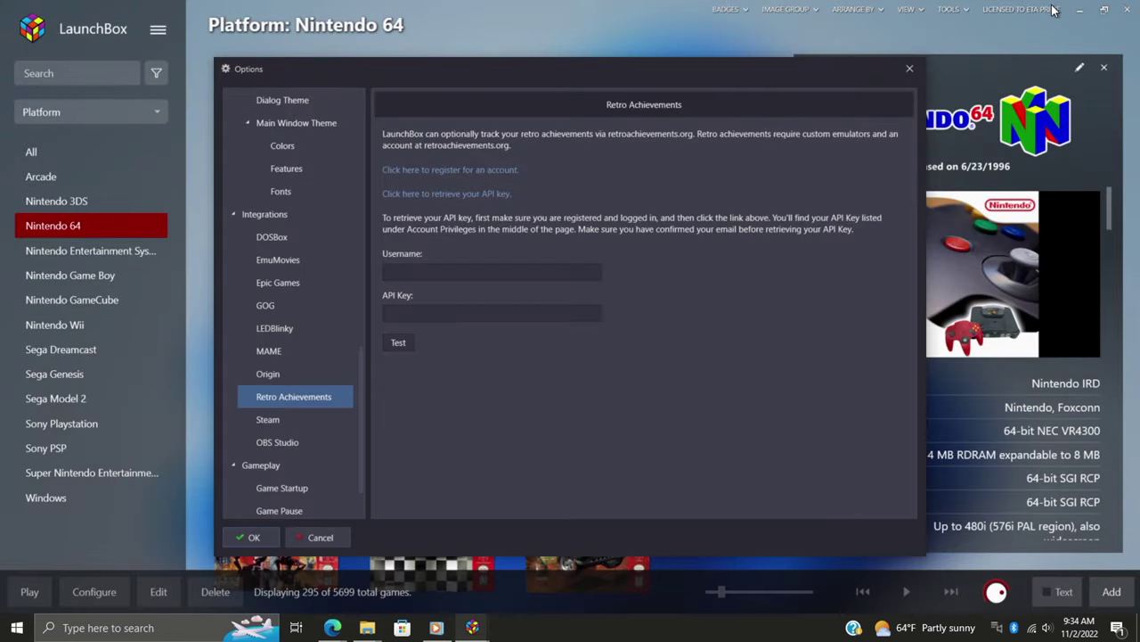
click(482, 201)
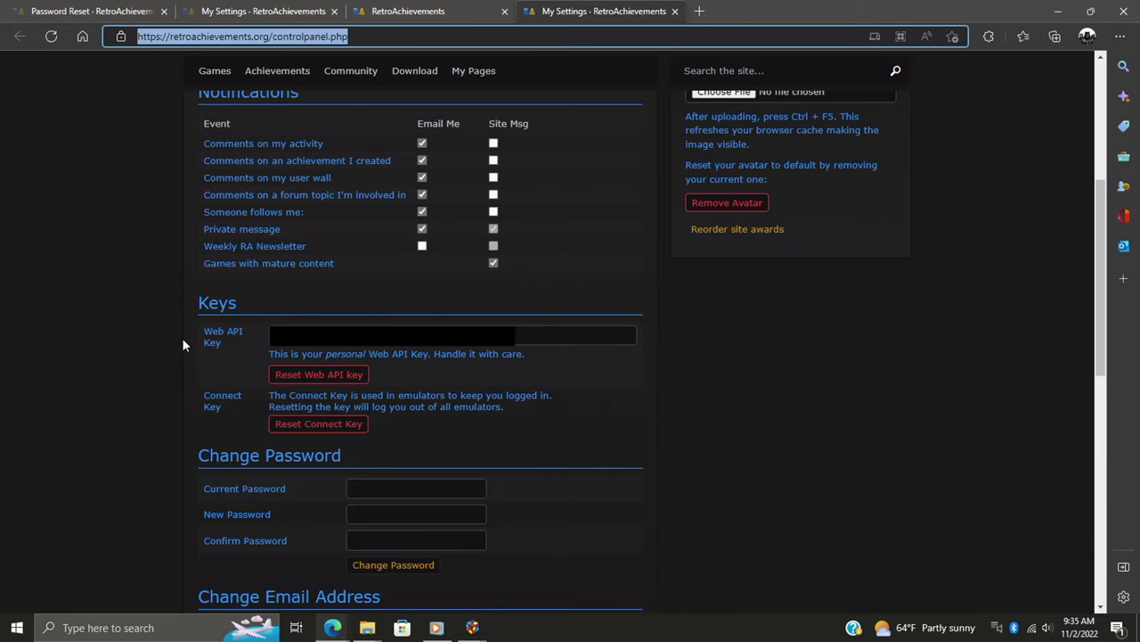
Step: Enter the account username and API key in LaunchBox and retest until the connection succeeds
click(1057, 11)
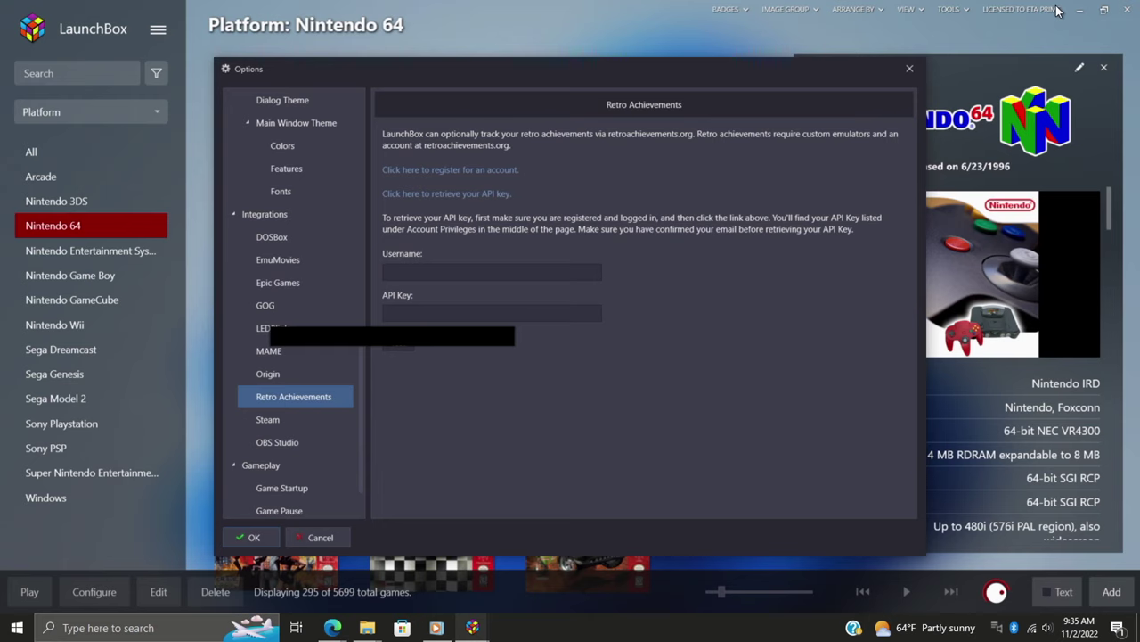
click(450, 270)
click(430, 312)
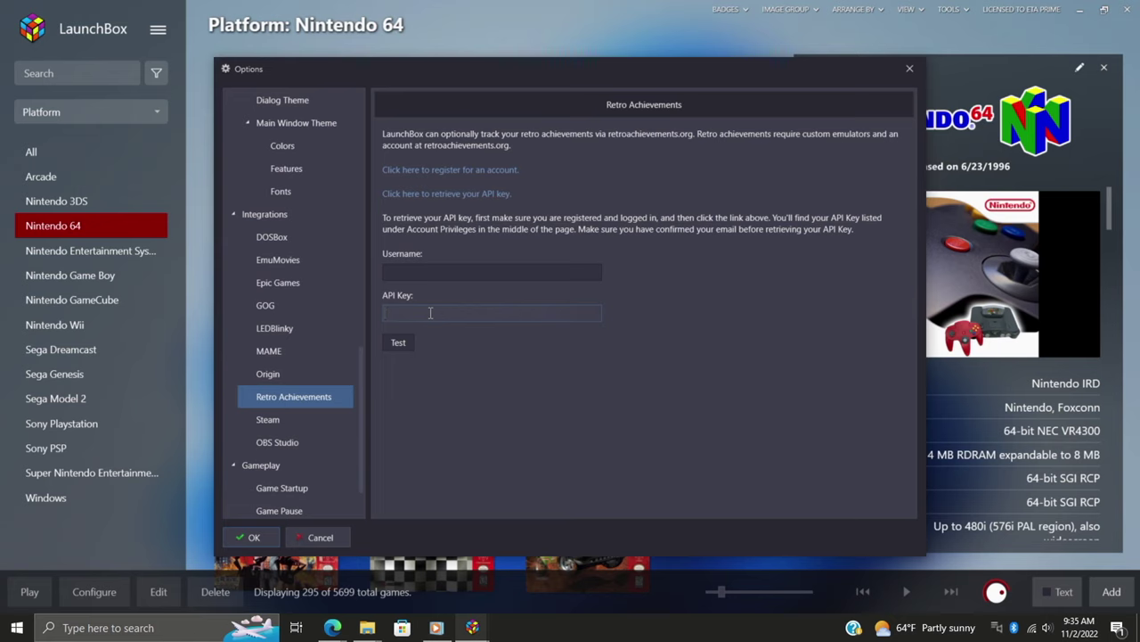
click(405, 345)
click(408, 343)
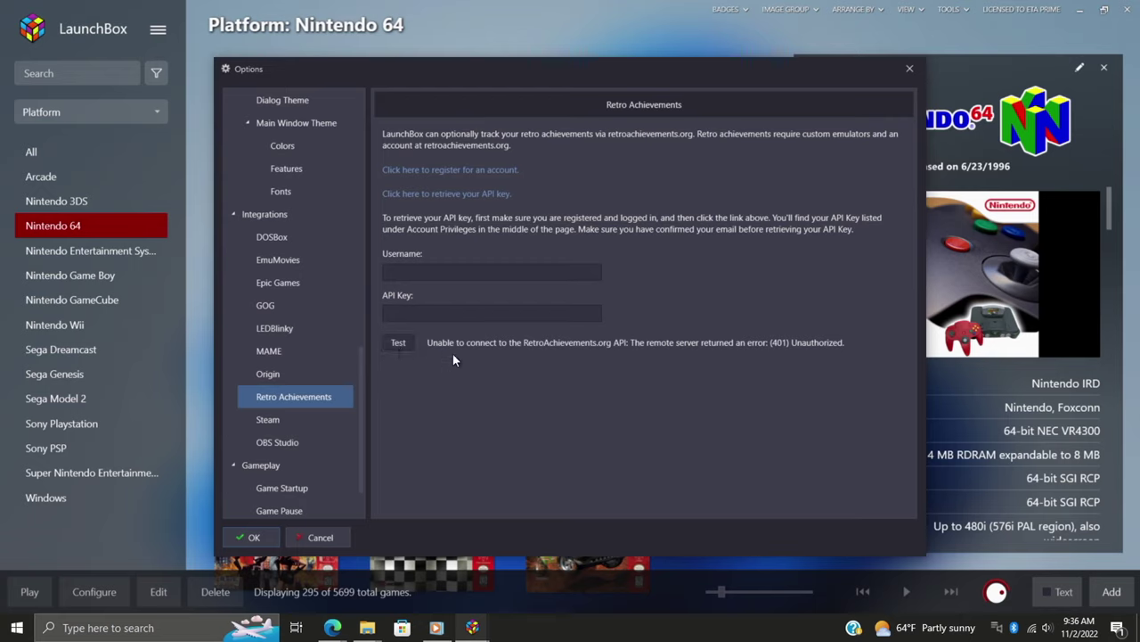
click(398, 345)
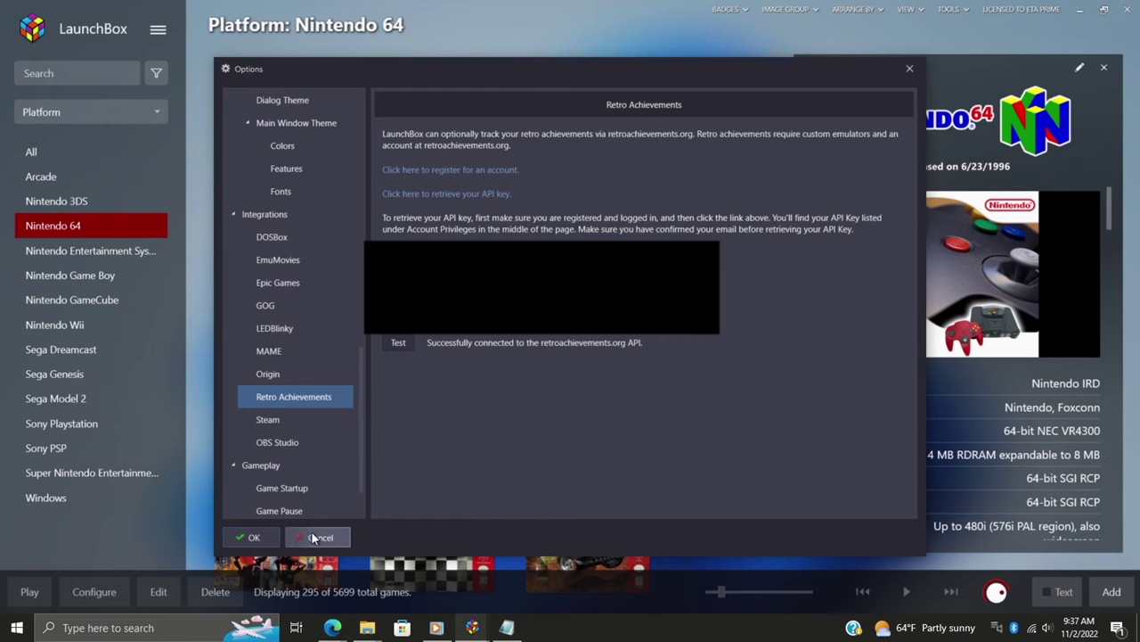
Step: Save the options, then launch RetroArch from Yoshi's Cookie in the Nintendo Entertainment System library
click(250, 537)
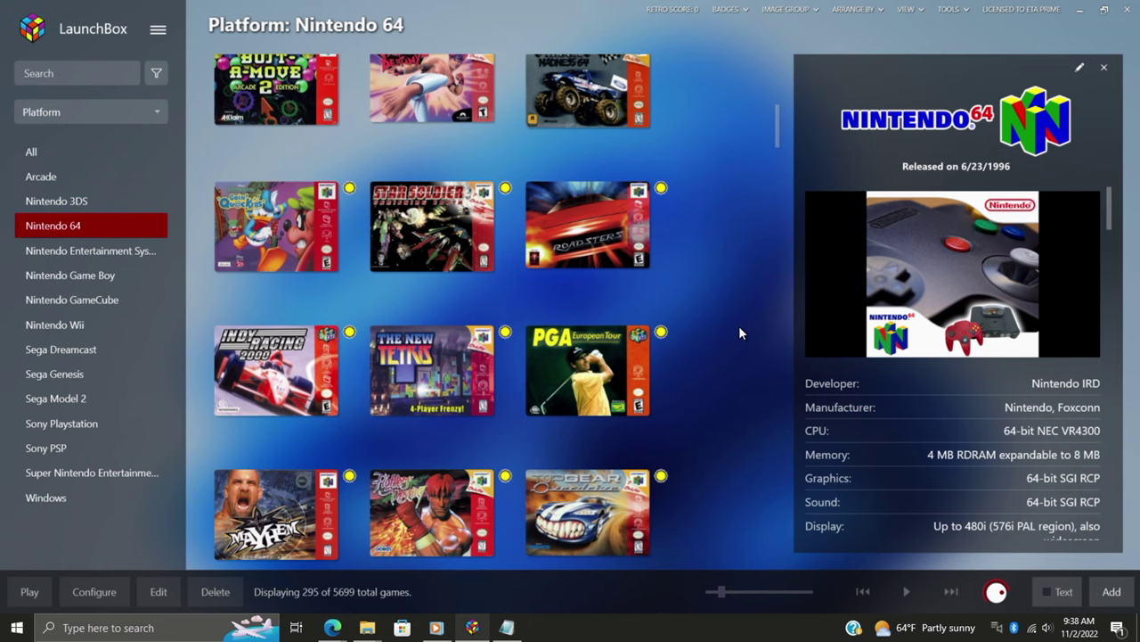
click(87, 253)
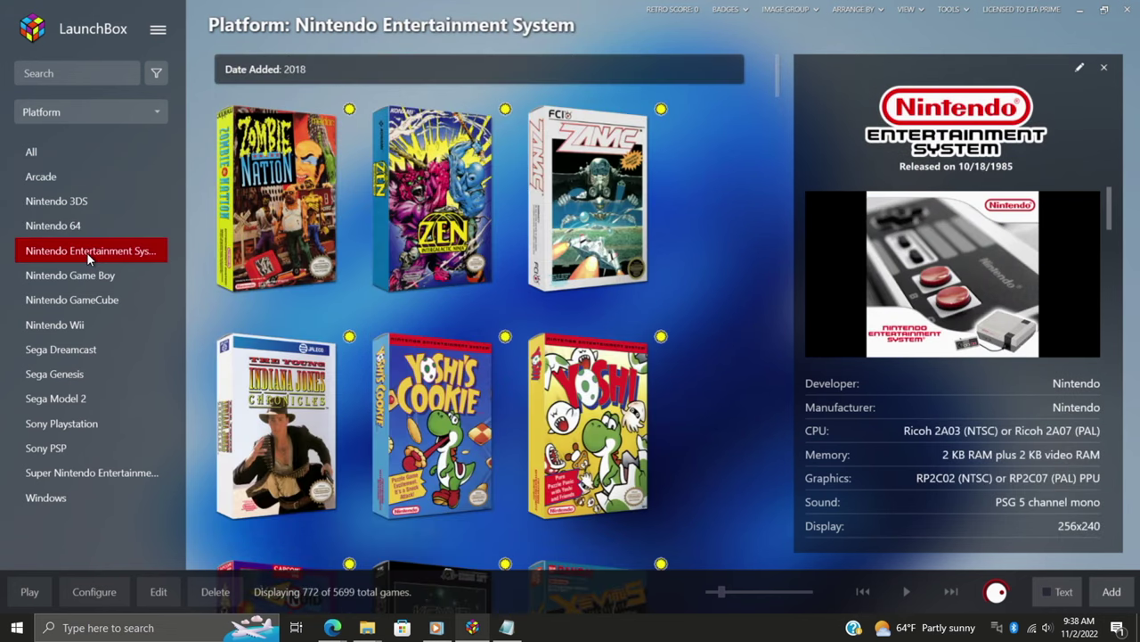
right_click(440, 404)
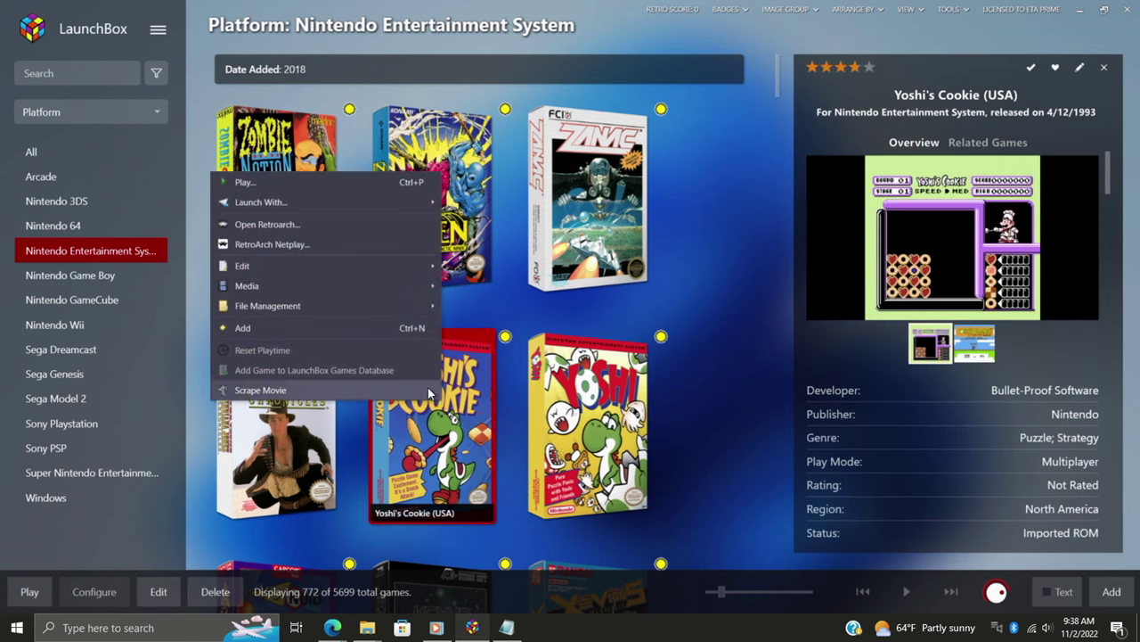
click(323, 226)
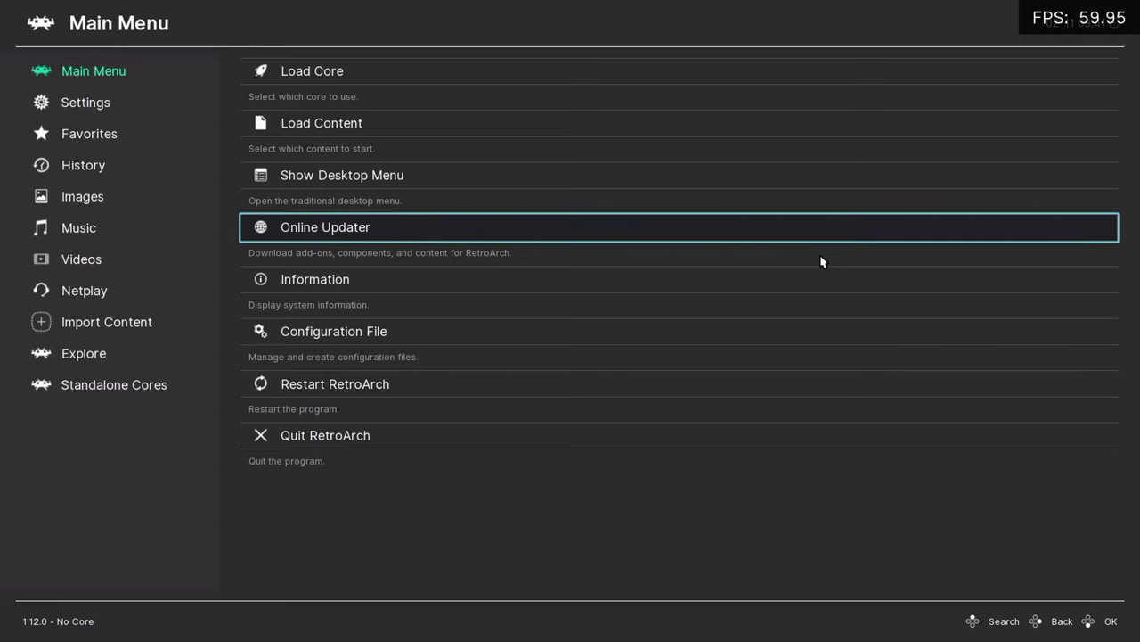
Step: Turn on Achievements, Hardcore Mode, Unlock Sound and Automatic Screenshot in RetroArch's Achievements settings
key(Left)
key(Down)
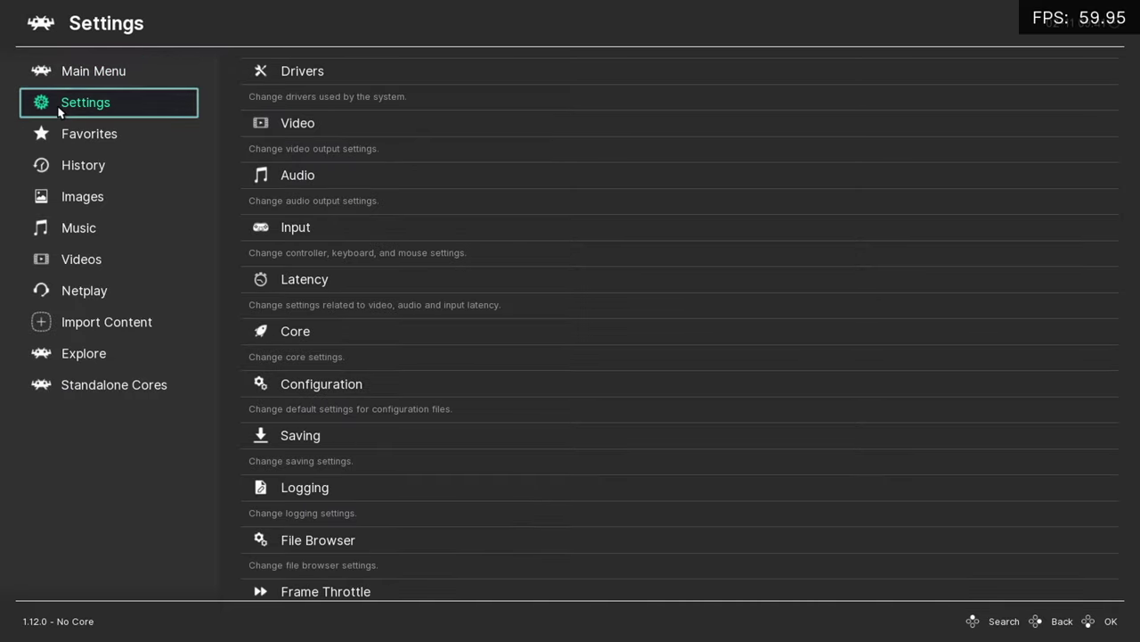
scroll(364, 355, down, 7)
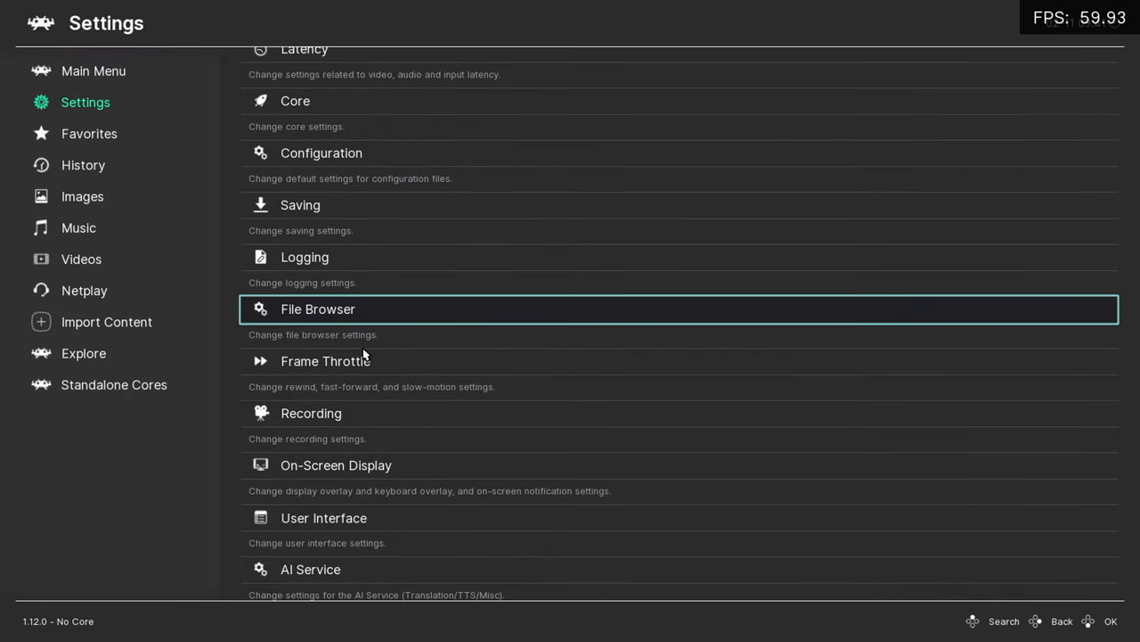
scroll(364, 357, down, 3)
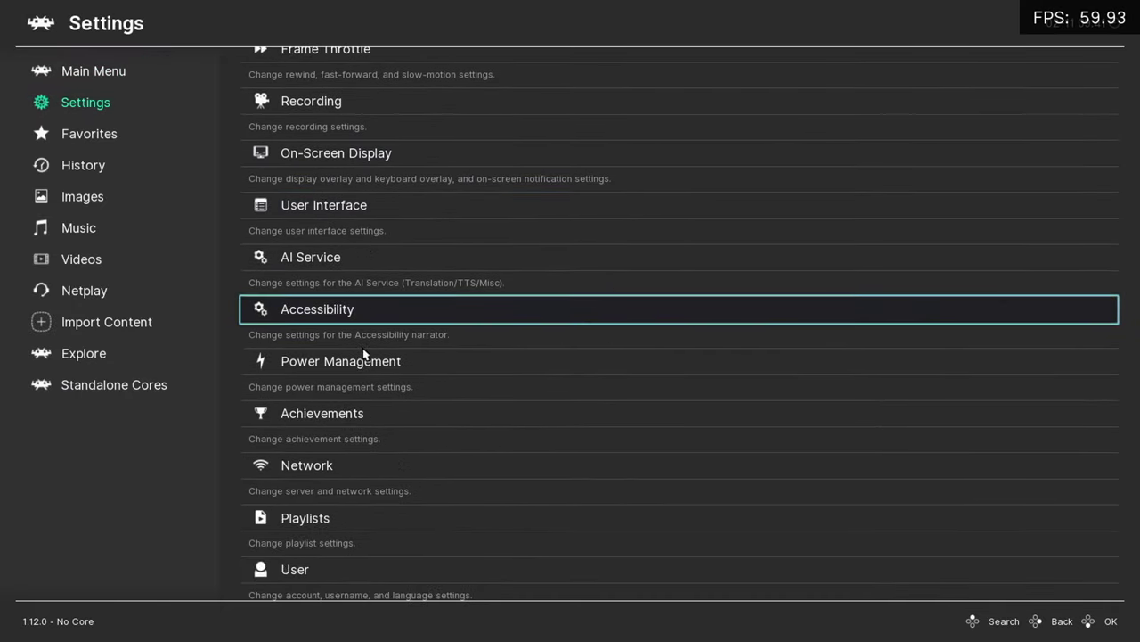
click(383, 419)
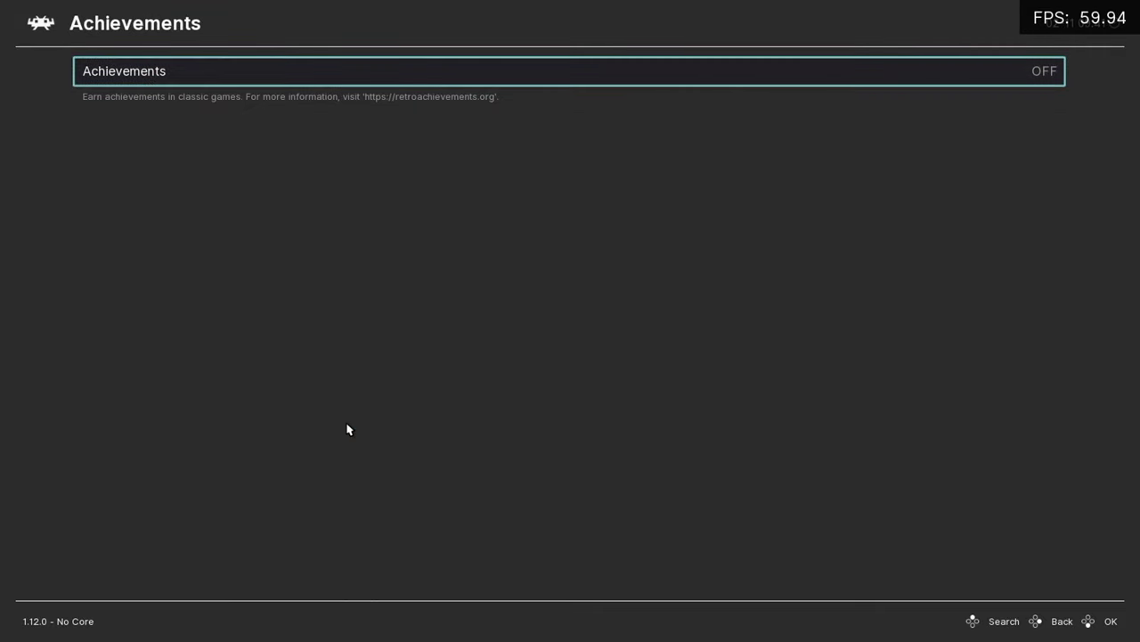
click(805, 78)
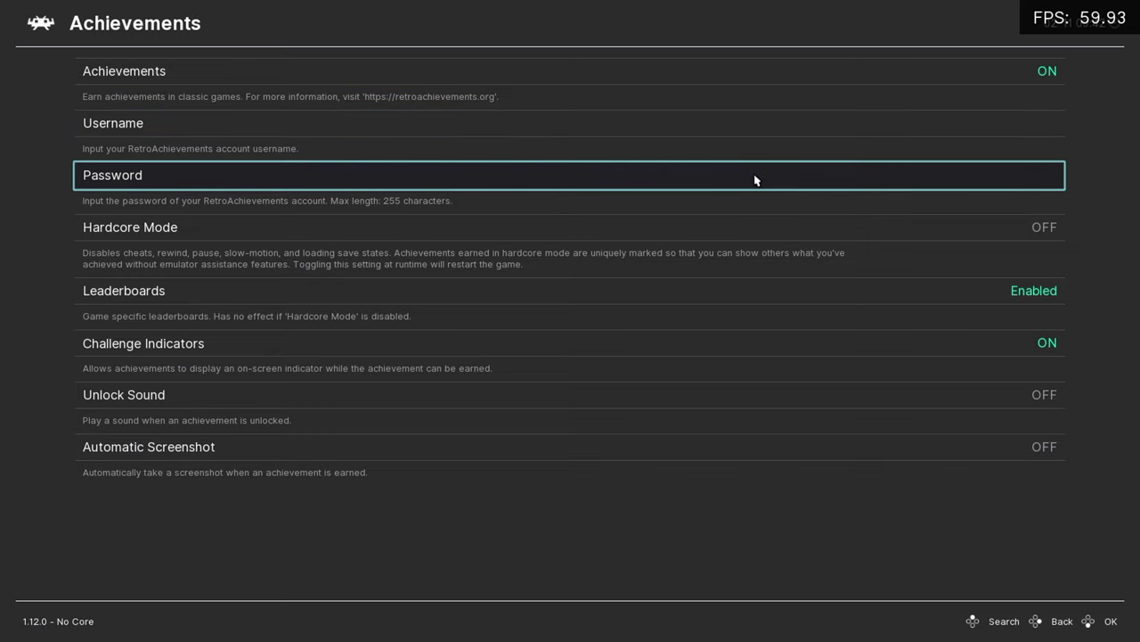
click(747, 232)
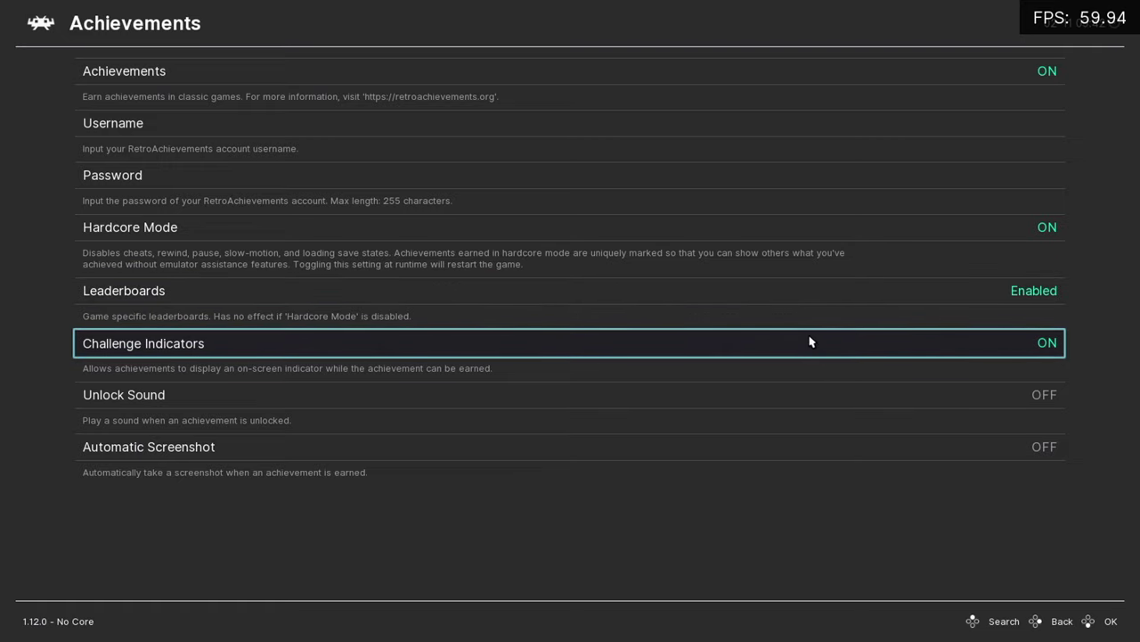
click(802, 404)
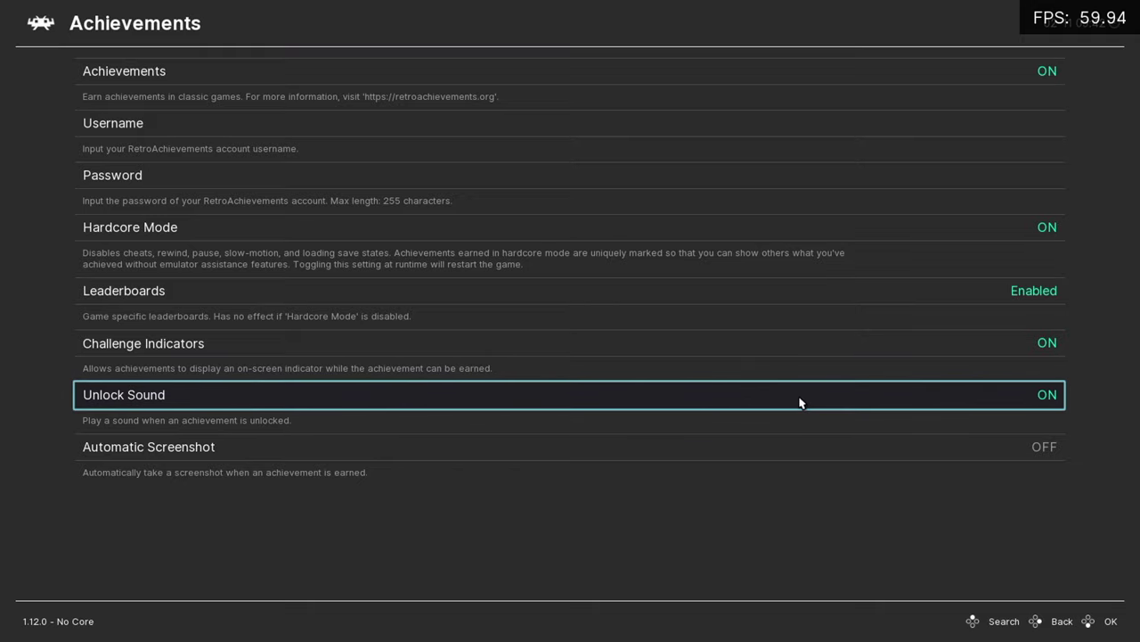
click(789, 447)
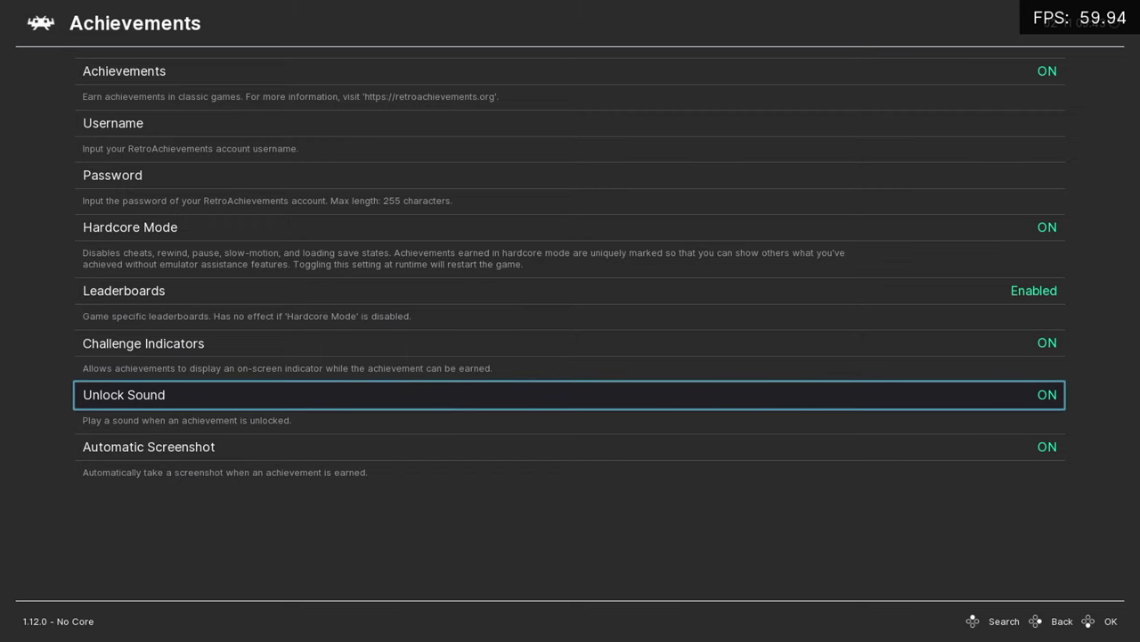
Step: Save the current configuration to retroarch.cfg from the main menu's Configuration File options
key(BackSpace)
key(BackSpace)
key(Up)
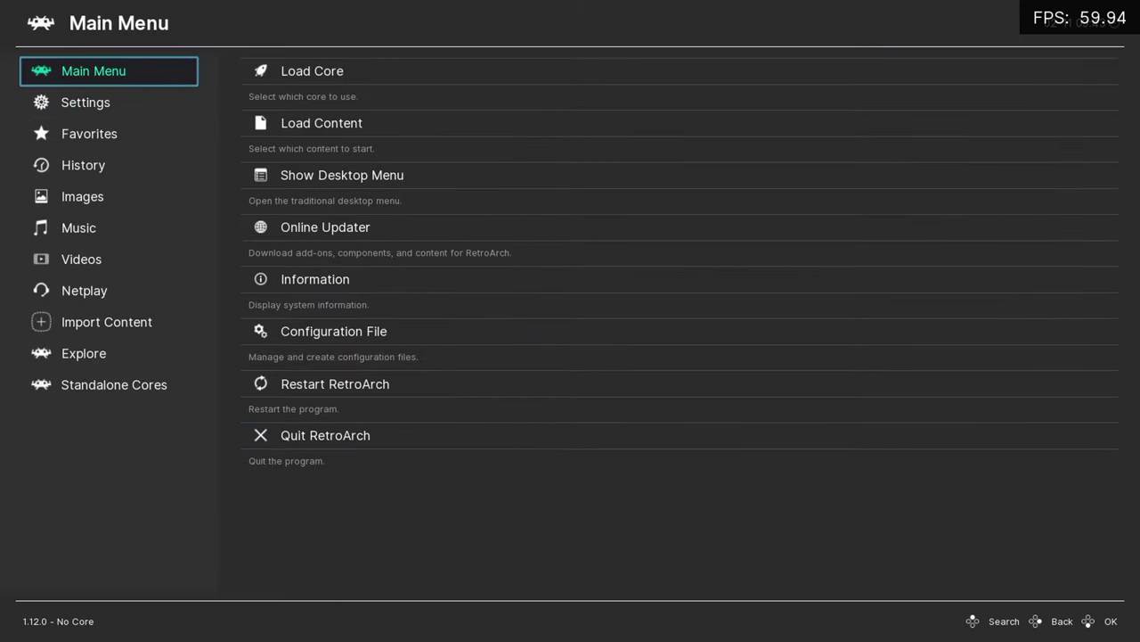
key(Right)
key(Down)
key(Down)
key(Down)
key(Down)
key(Down)
key(Down)
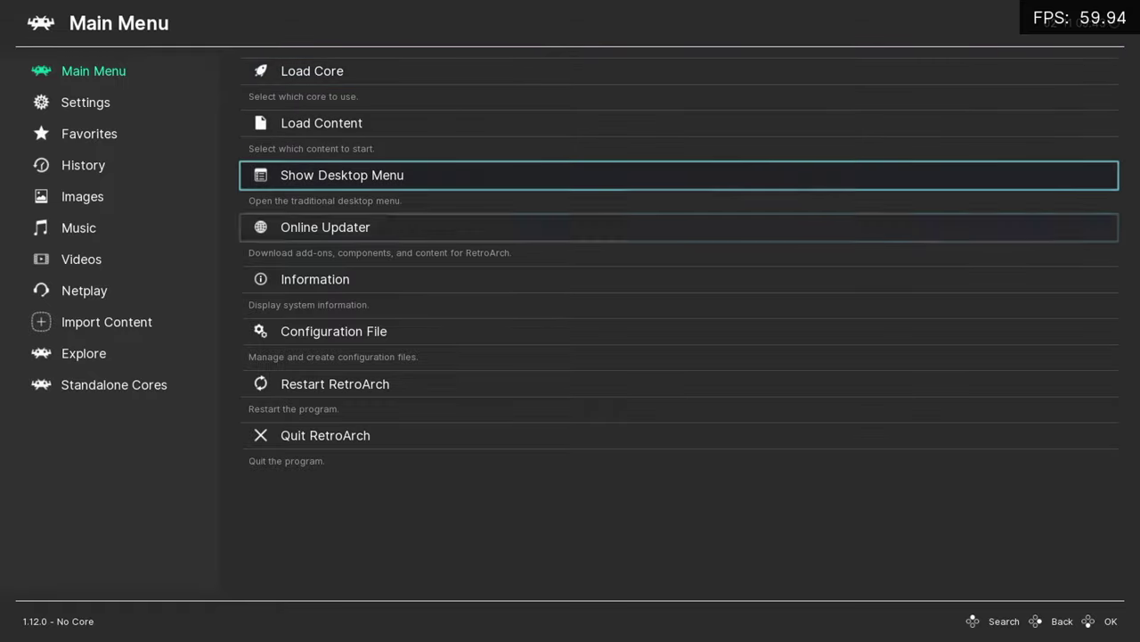
key(Up)
key(Return)
key(Down)
key(Down)
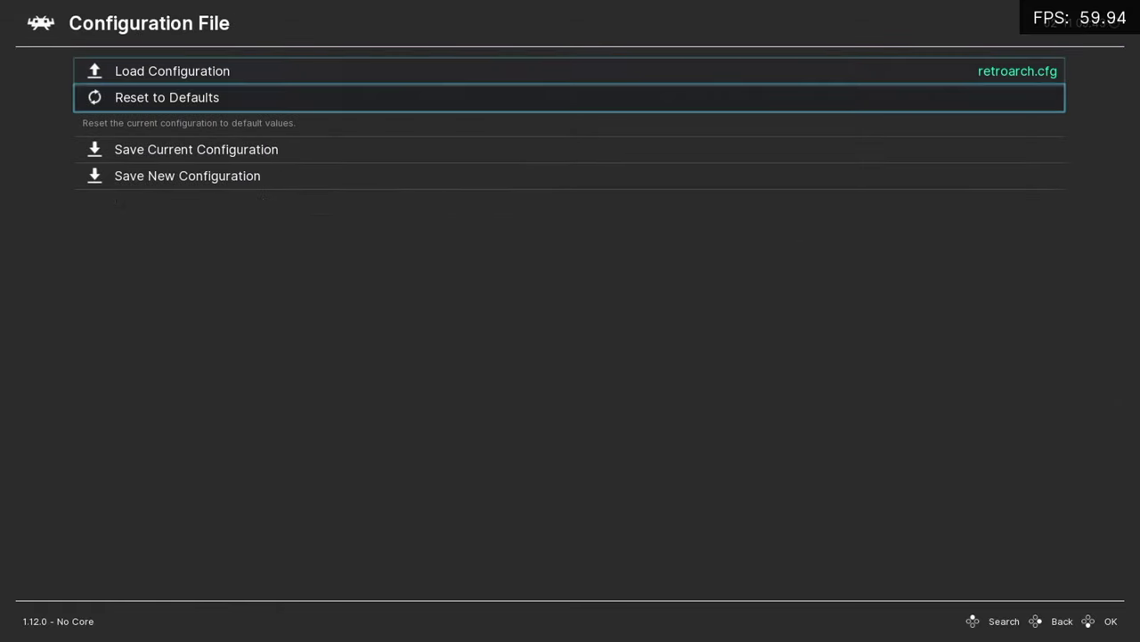
key(Return)
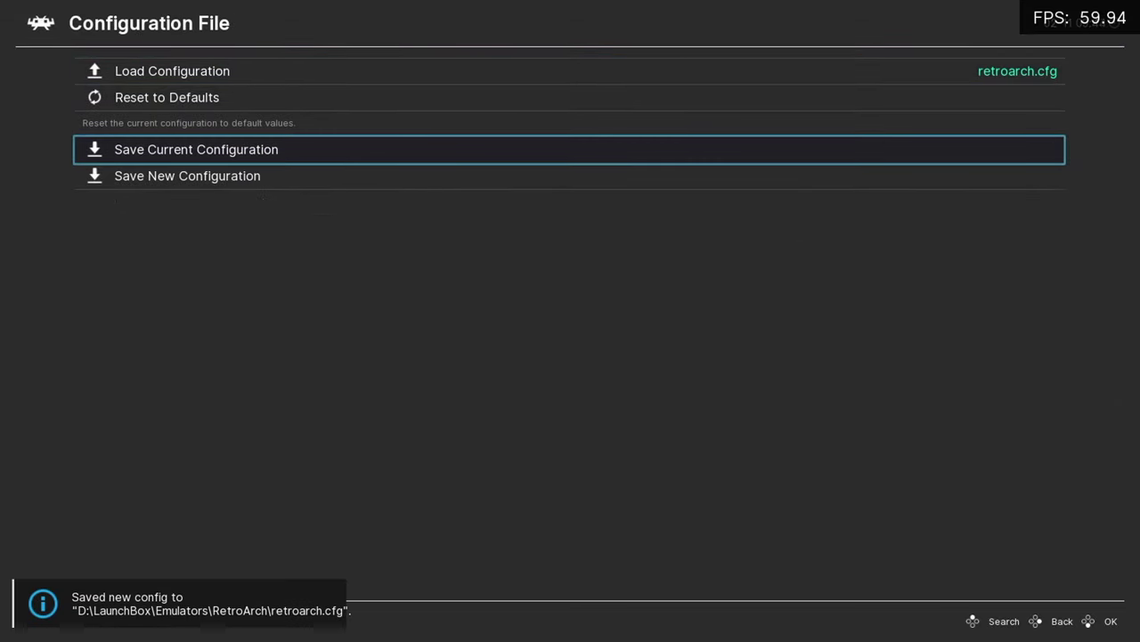
key(BackSpace)
key(Down)
key(Down)
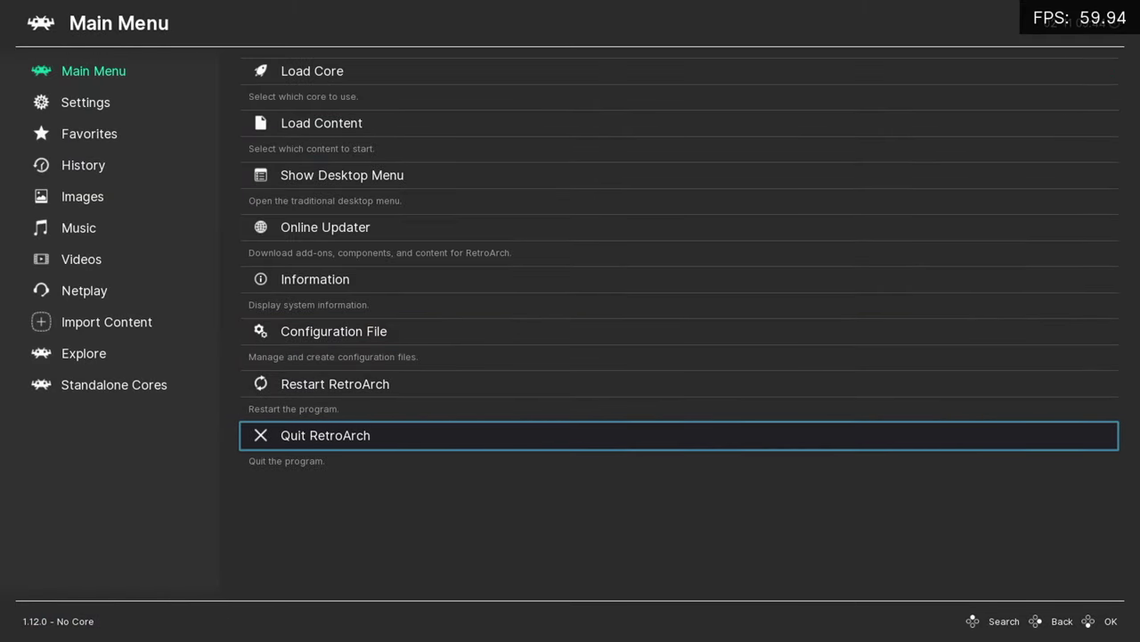
Step: Quit RetroArch and view the NES platform details back in LaunchBox
key(Return)
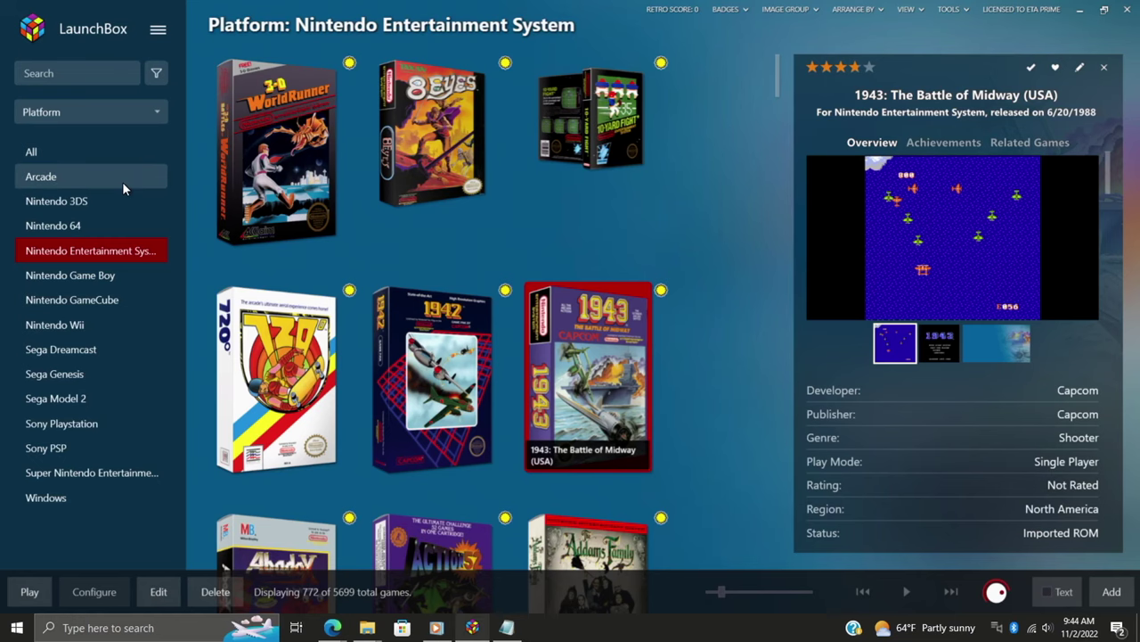
click(698, 217)
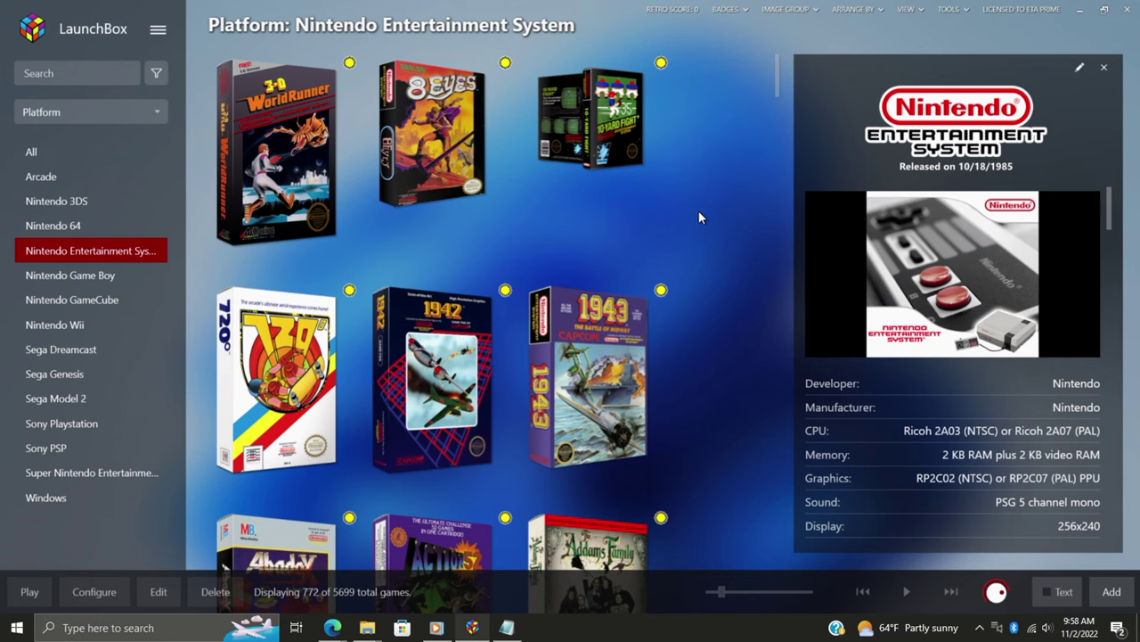
scroll(699, 212, down, 4)
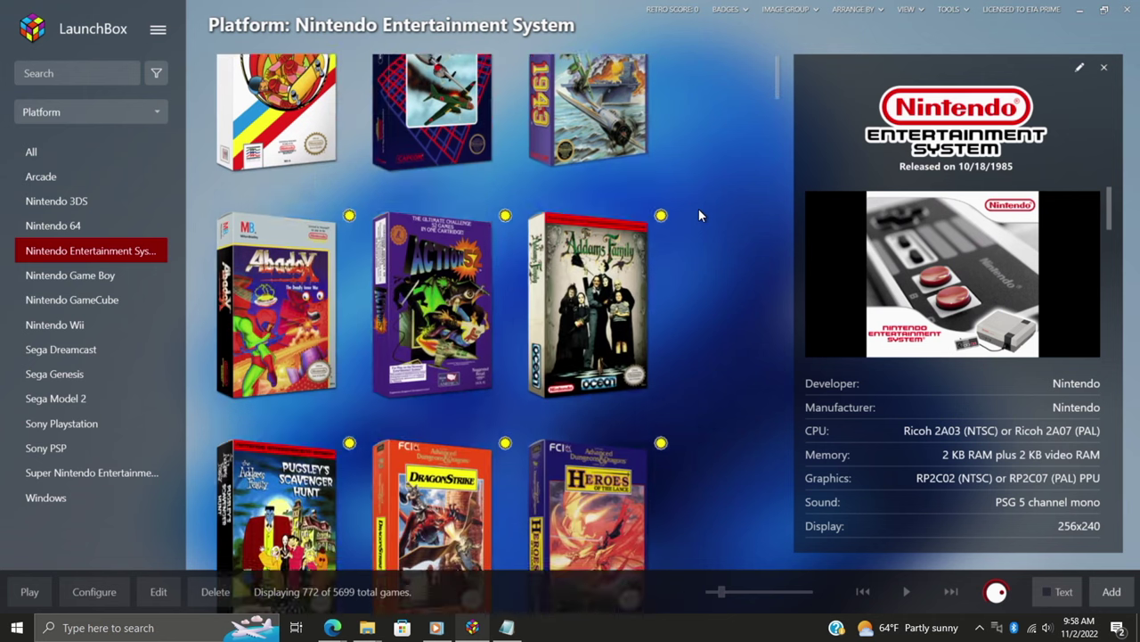
scroll(698, 208, up, 4)
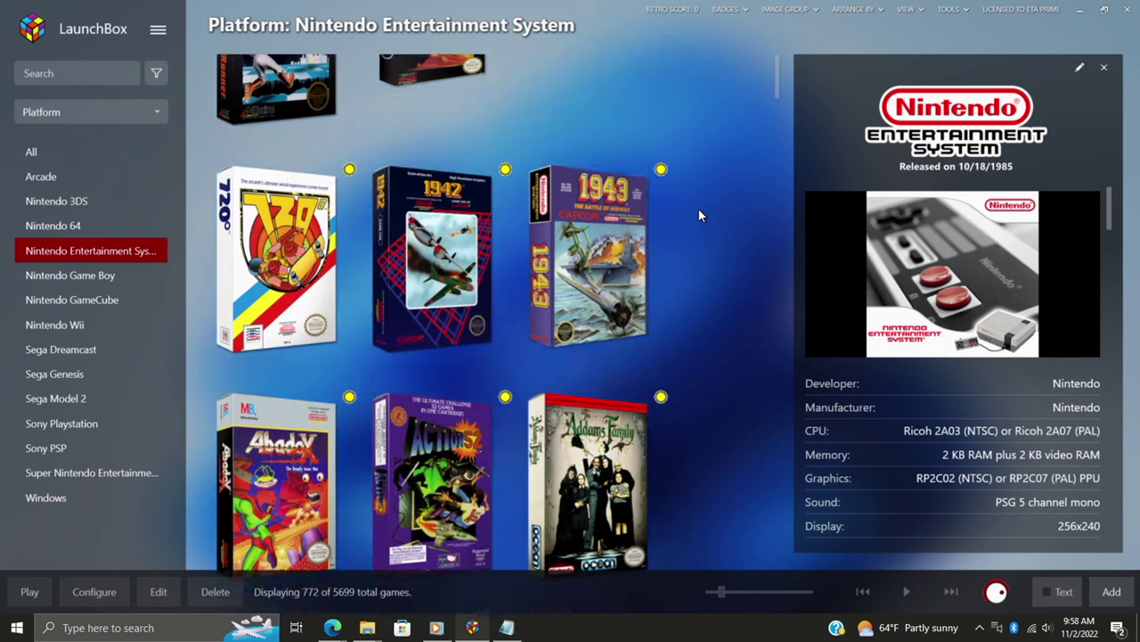
Step: Open the full achievements list for 1942 (Japan, USA), showing 0 of 27 earned
click(448, 323)
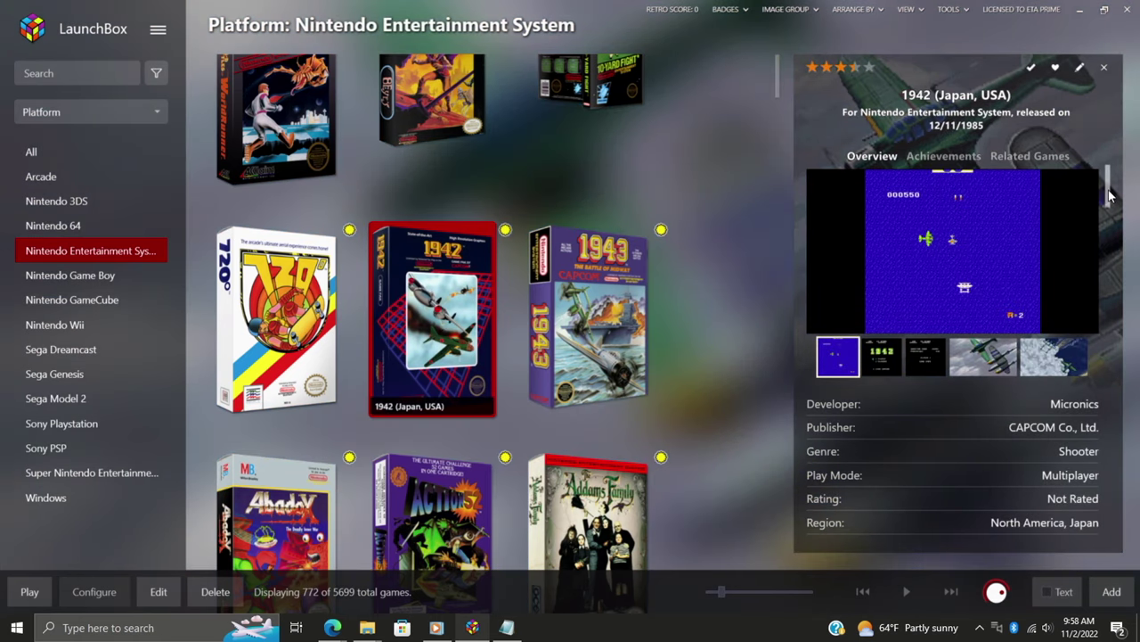
drag(1113, 184, 1122, 364)
scroll(937, 452, down, 3)
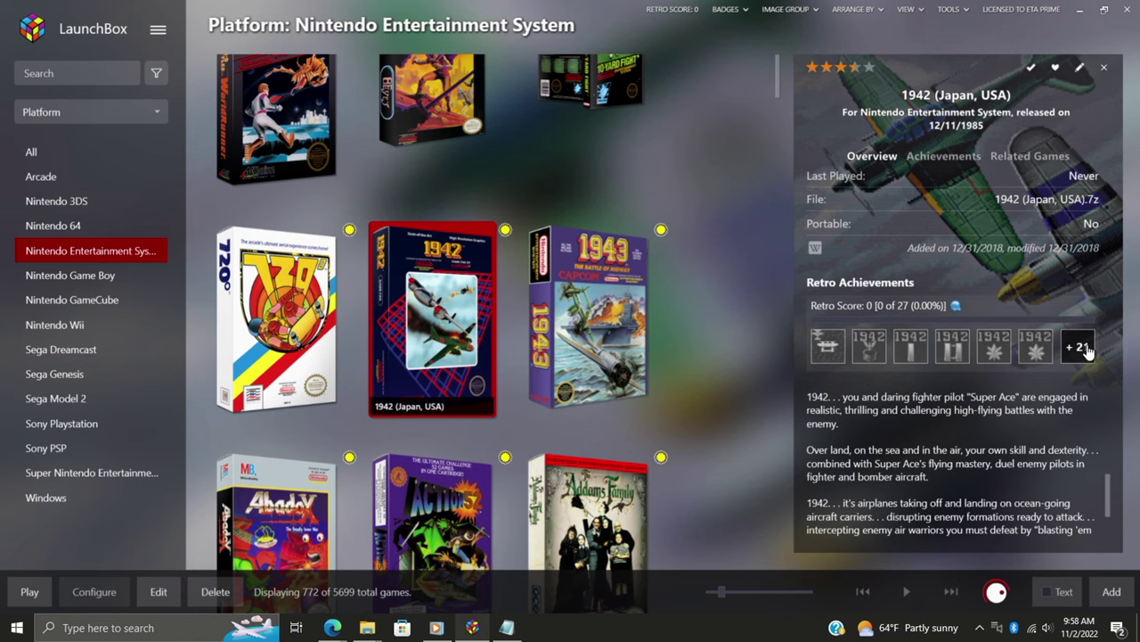
click(1087, 349)
scroll(1112, 227, down, 1)
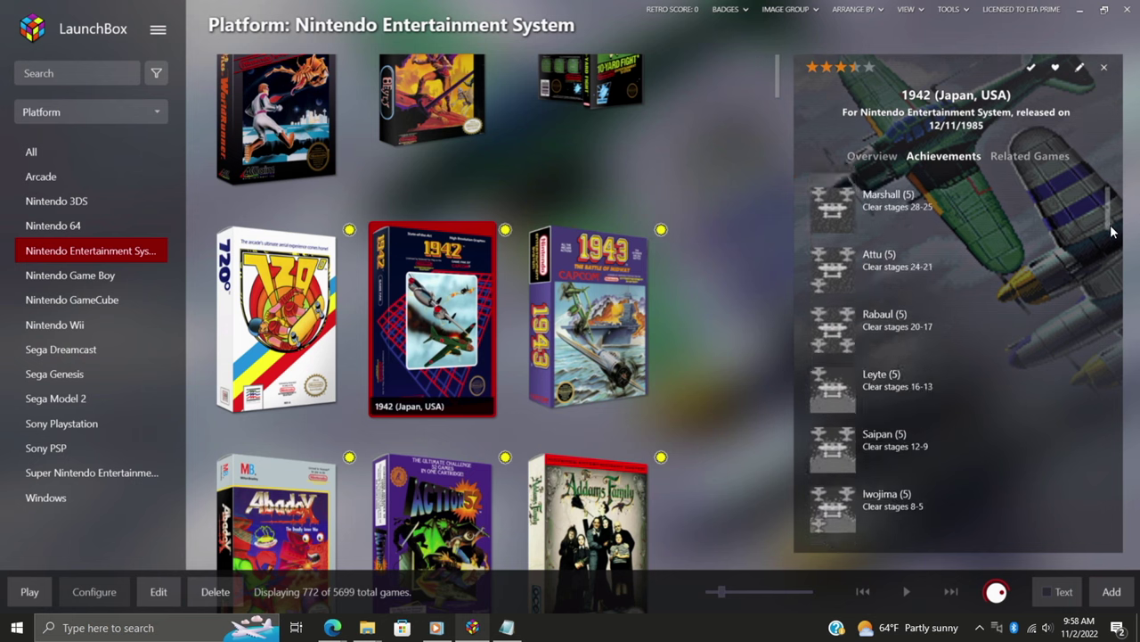
drag(1112, 231, 1121, 172)
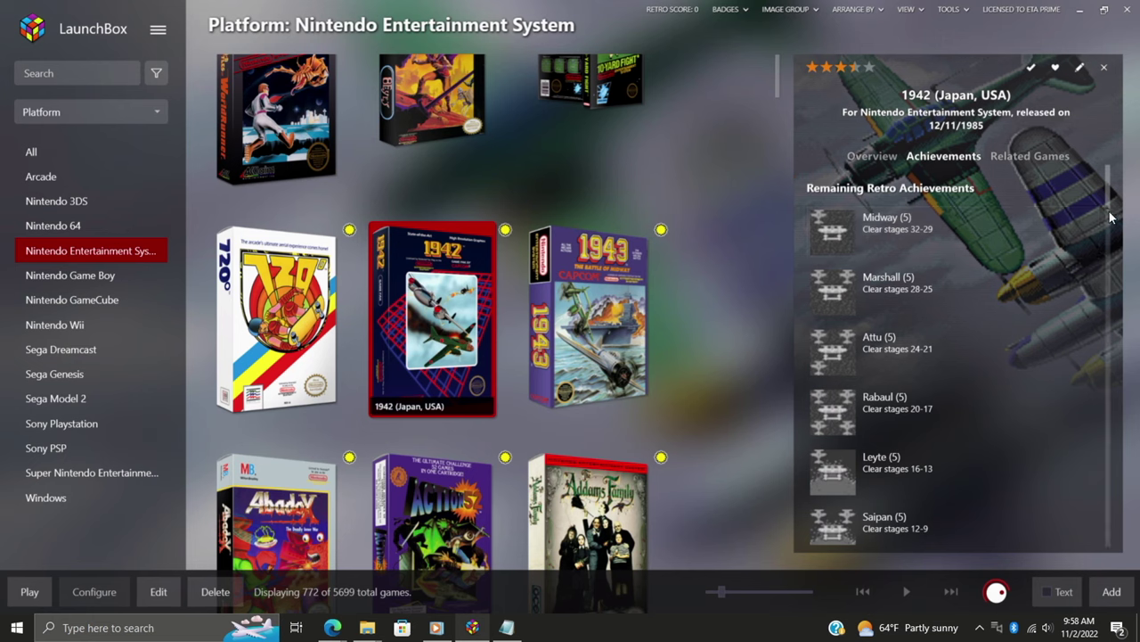
drag(1110, 204, 1085, 178)
Step: Find Adventure Island (USA) in the NES grid and launch it to its title screen
scroll(723, 276, down, 3)
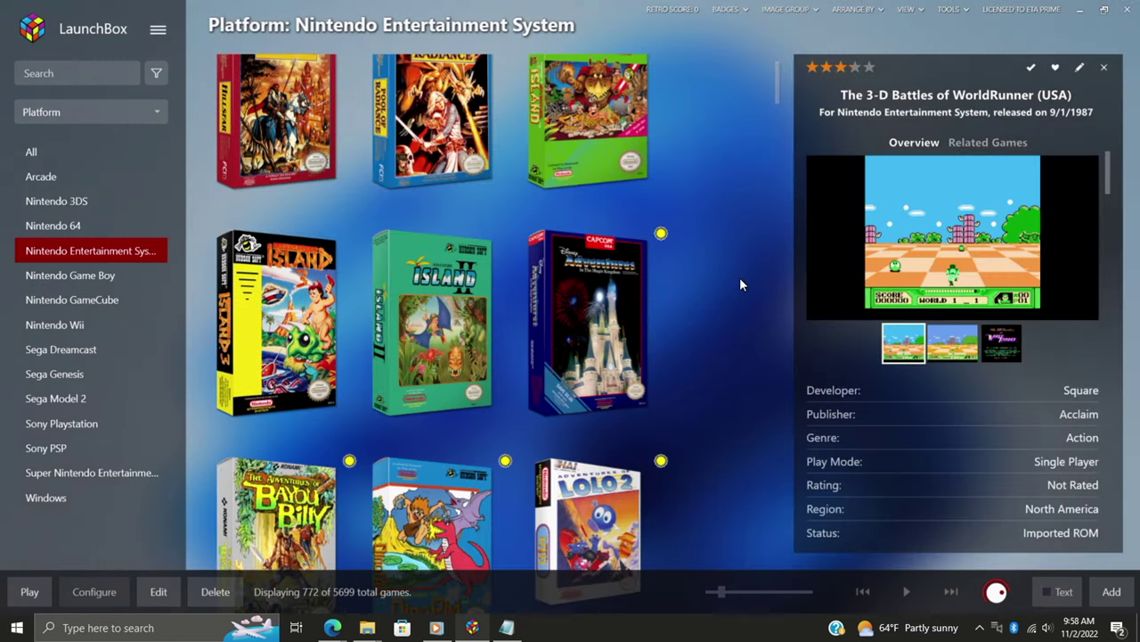
scroll(739, 277, up, 1)
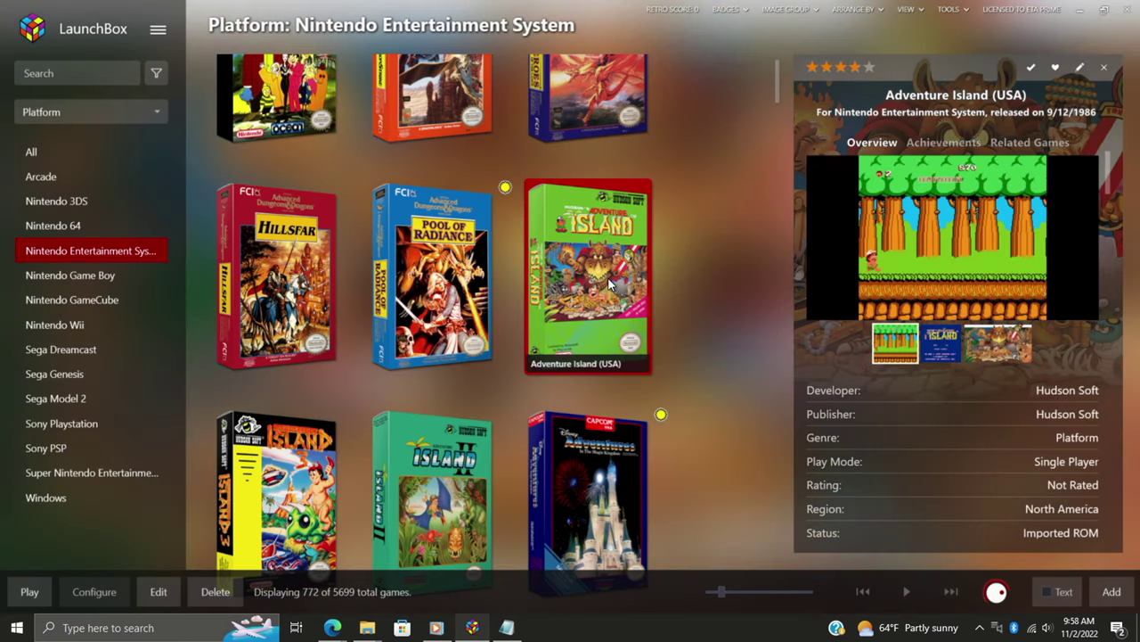
double_click(611, 281)
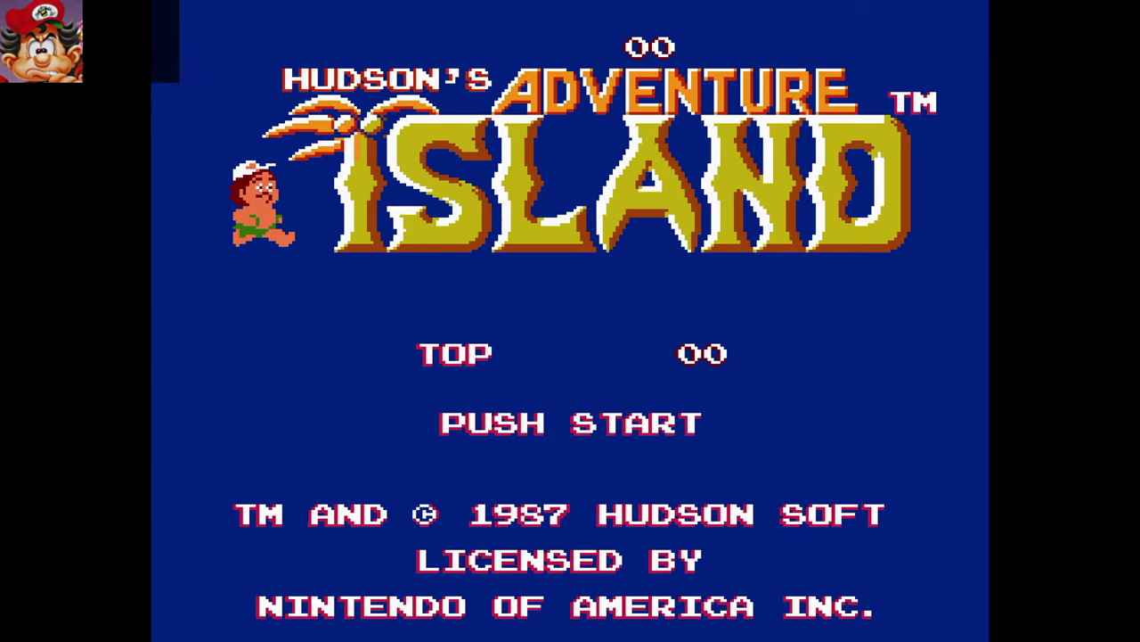
Step: Start Adventure Island and run through Area 1 until the Playing with Fire achievement unlocks
key(Return)
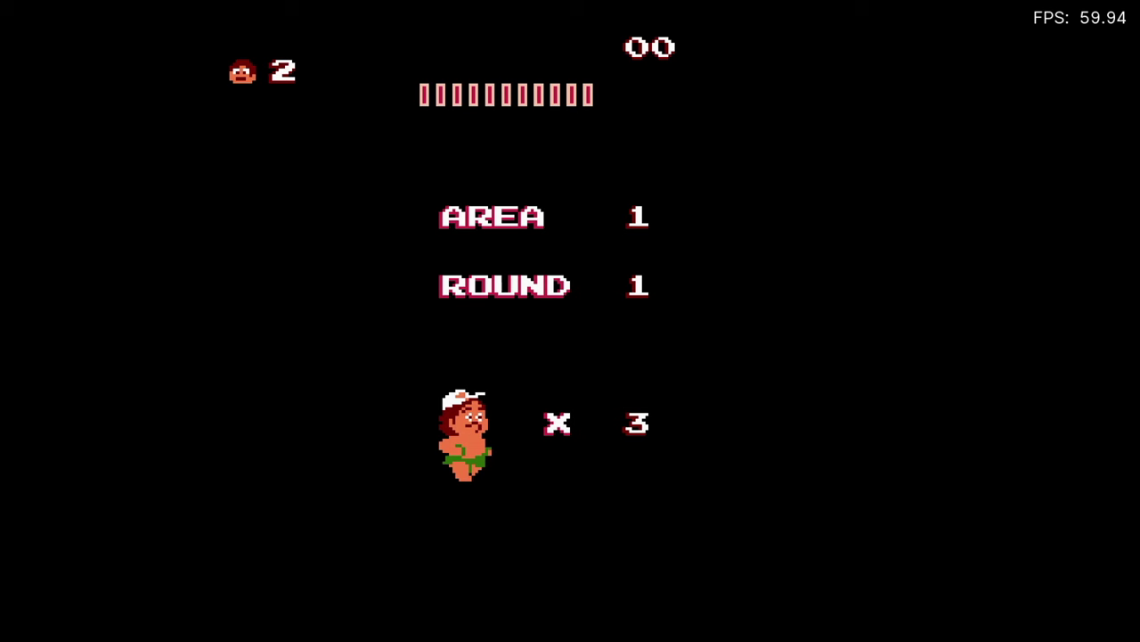
key(Right)
key(x)
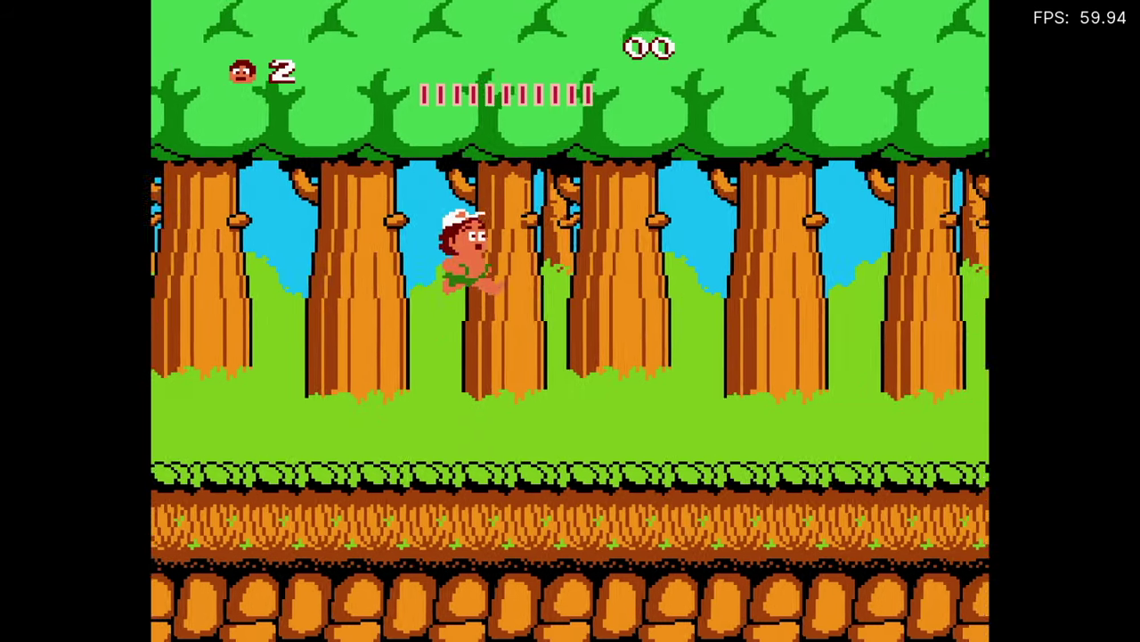
key(Right)
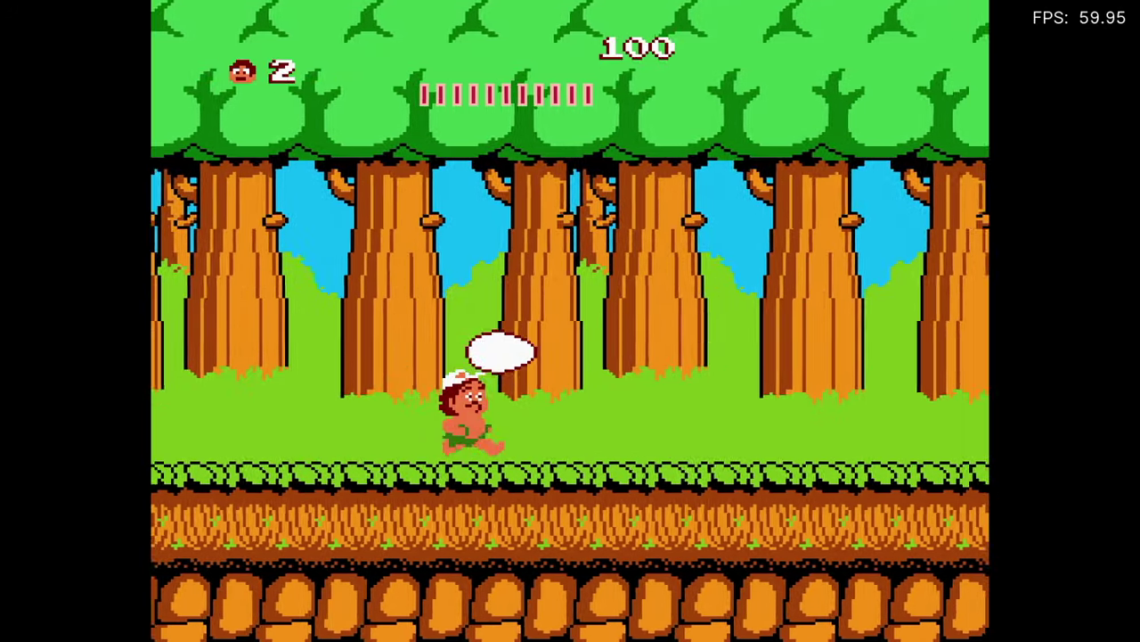
key(Right)
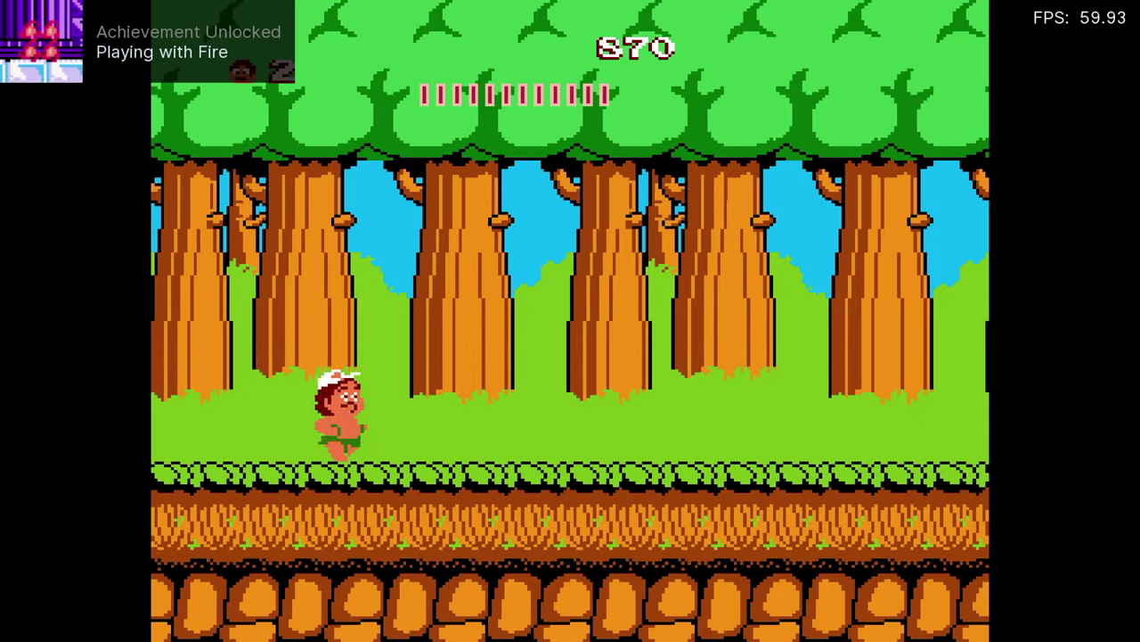
Step: Run right, jumping and throwing axes to destroy the bird and collect the fruit
key(Right)
key(Right)
key(x)
key(z)
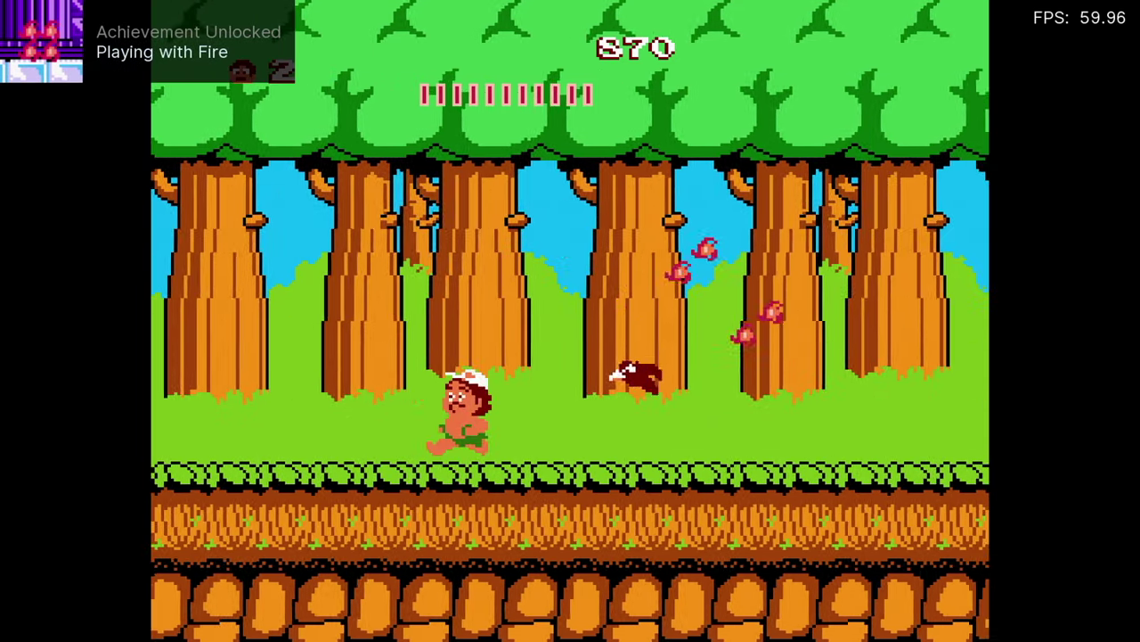
key(x)
key(z)
key(Right)
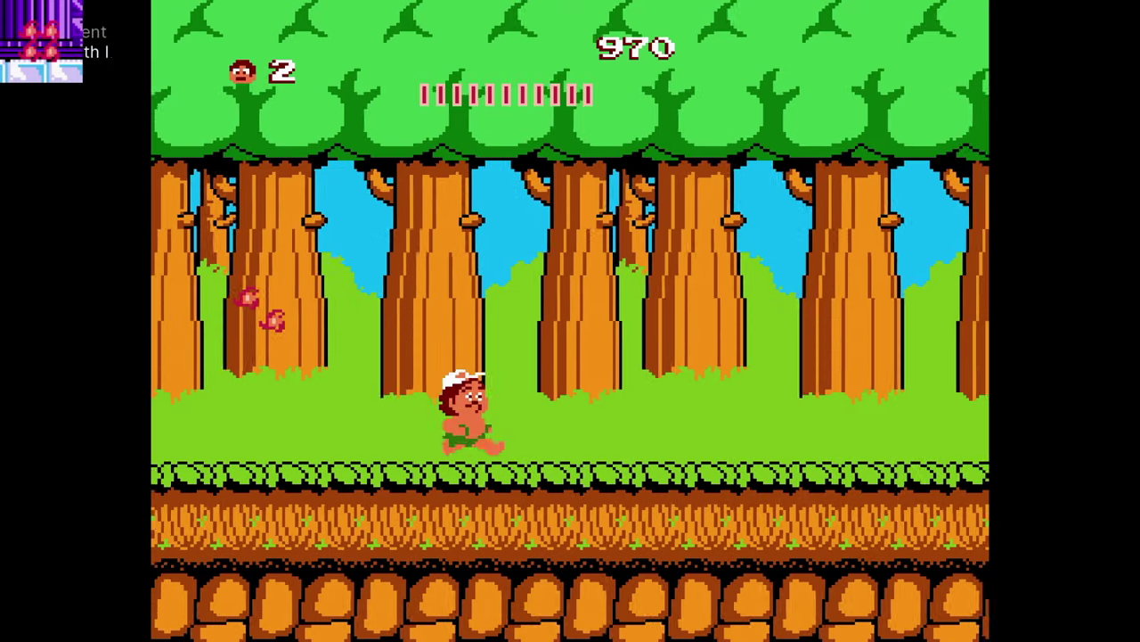
key(z)
key(x)
key(Right)
key(z)
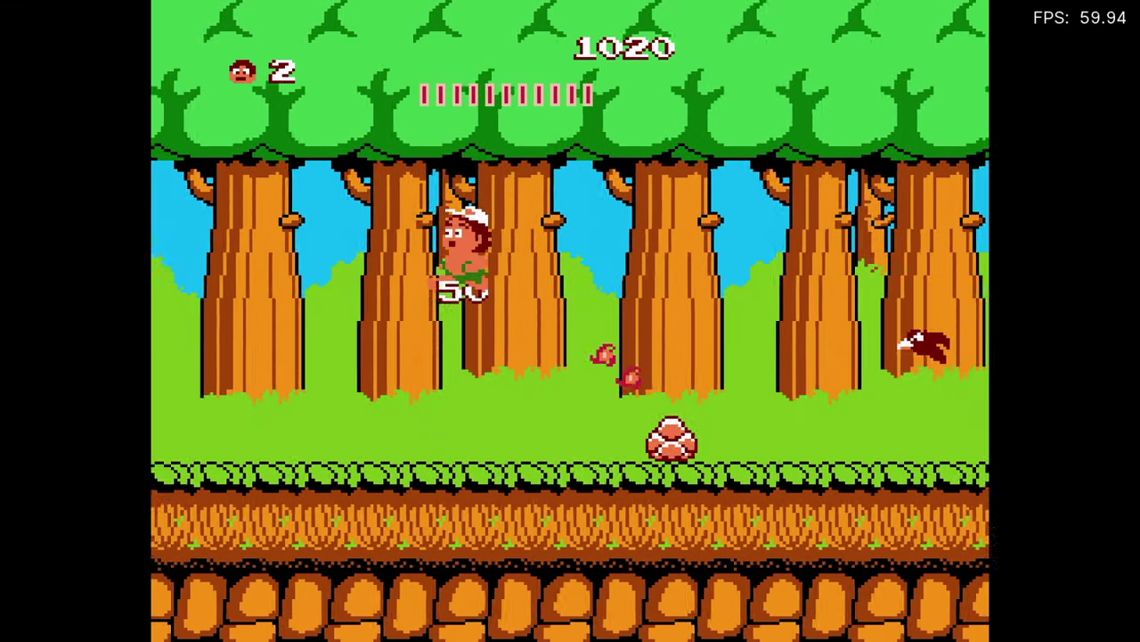
key(x)
key(z)
key(Right)
key(z)
key(x)
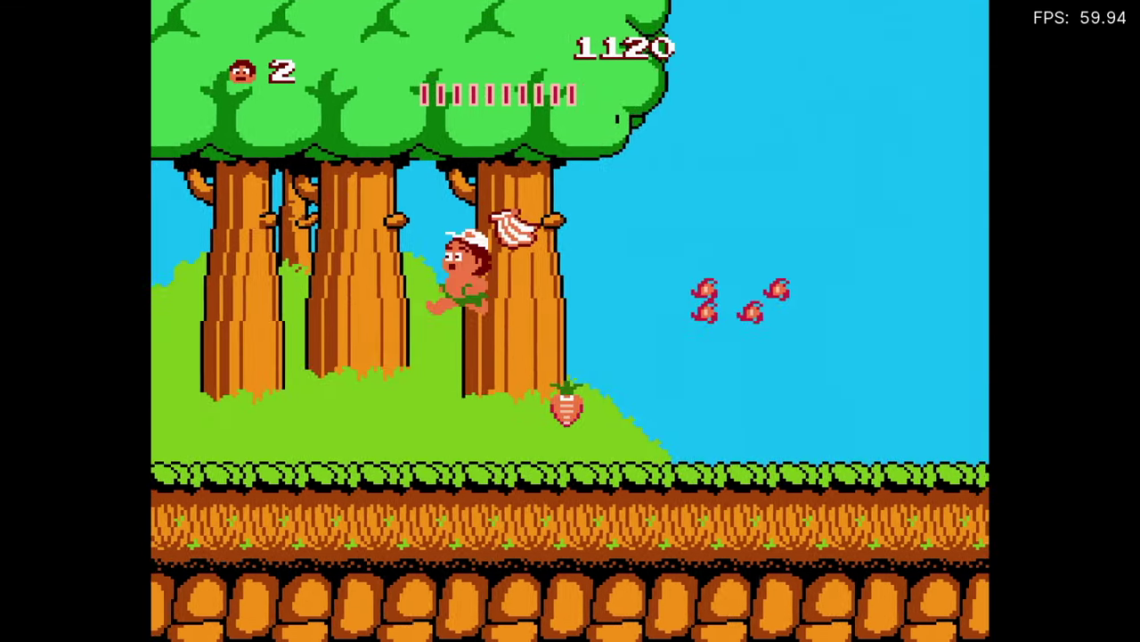
key(Right)
key(z)
key(x)
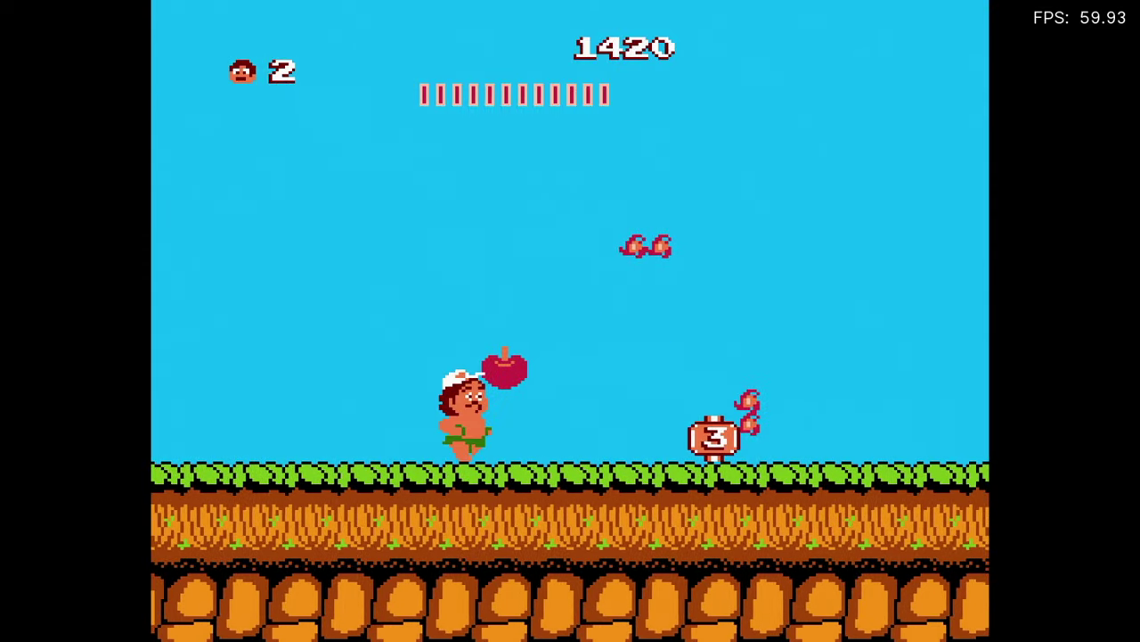
key(Right)
key(z)
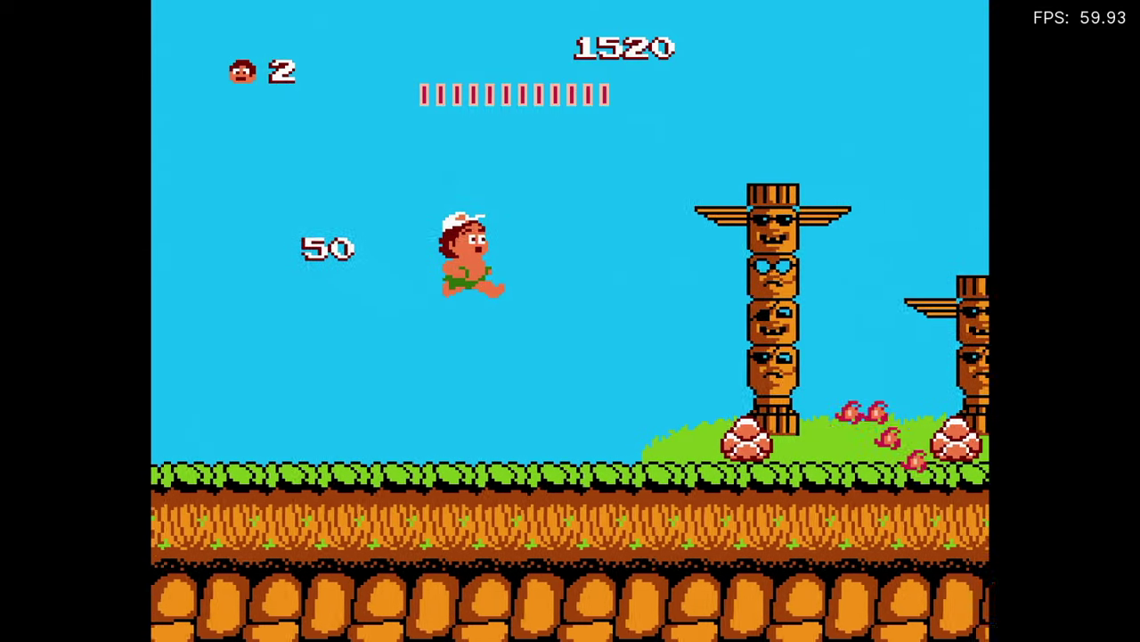
key(x)
key(Right)
key(z)
key(x)
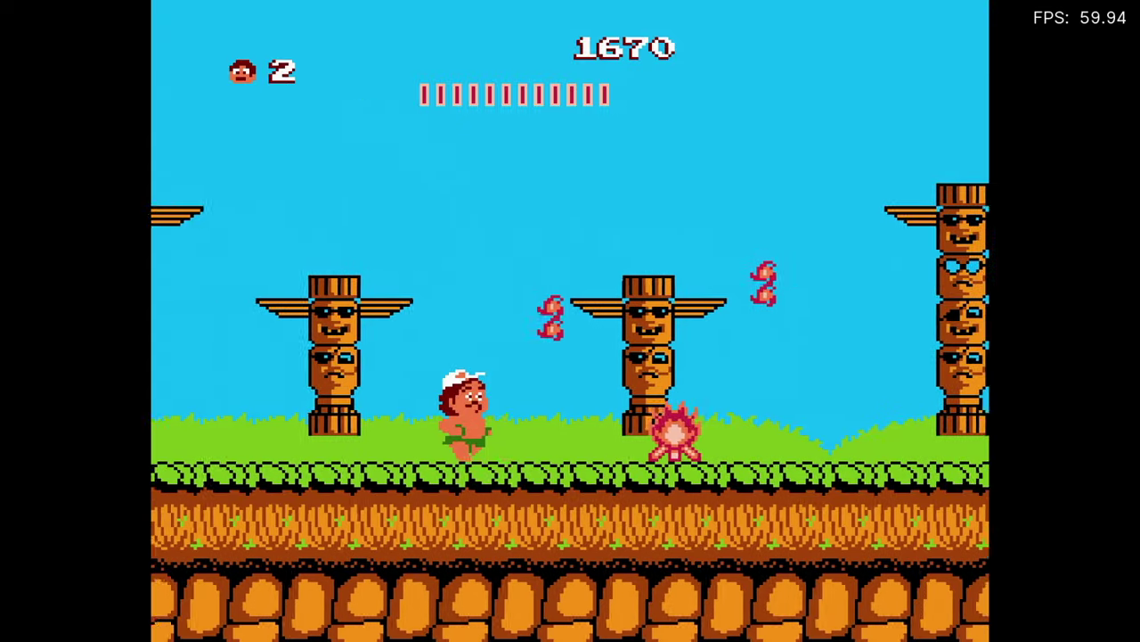
key(Right)
key(z)
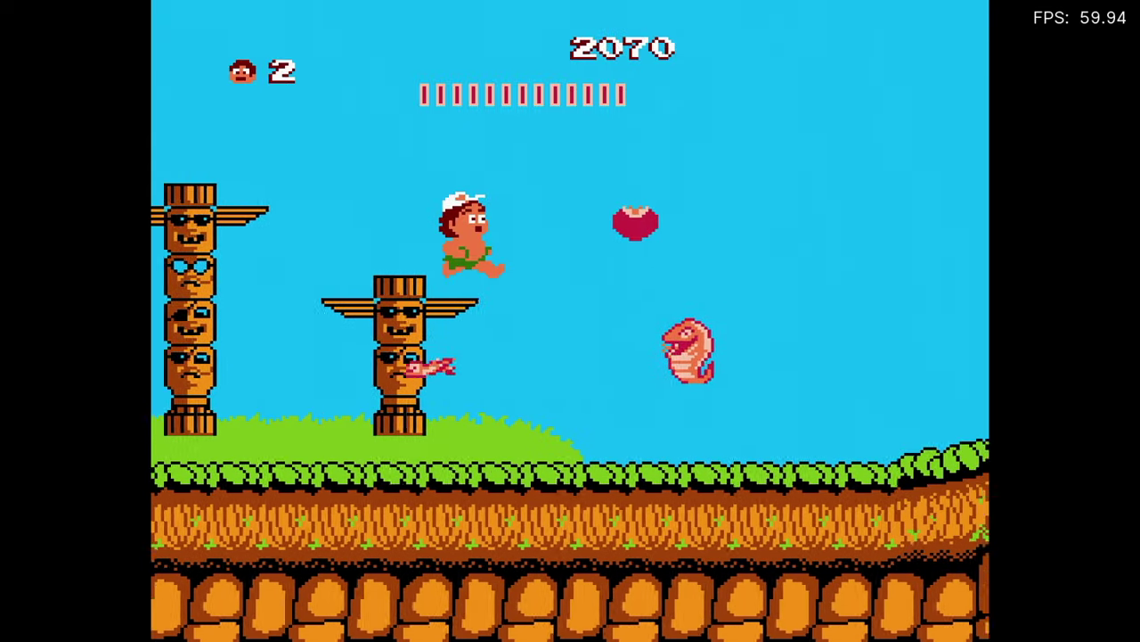
key(Right)
key(z)
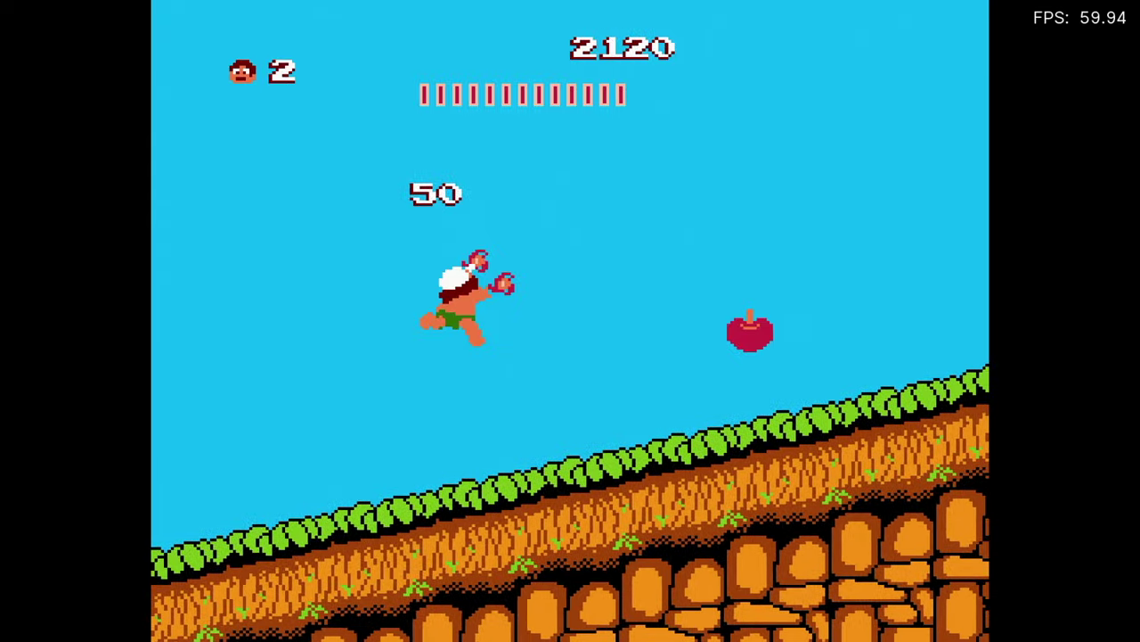
key(z)
Step: Clear the rolling boulders on the slope, pass the 4 sign and leap the chasm
key(Right)
key(x)
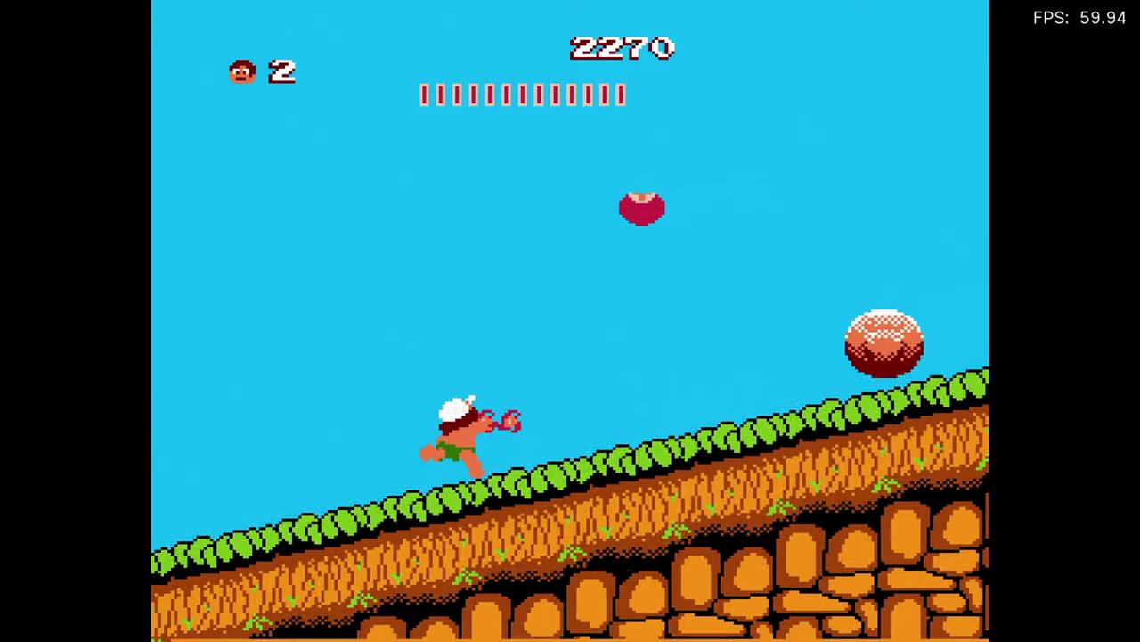
key(x)
key(z)
key(Right)
key(x)
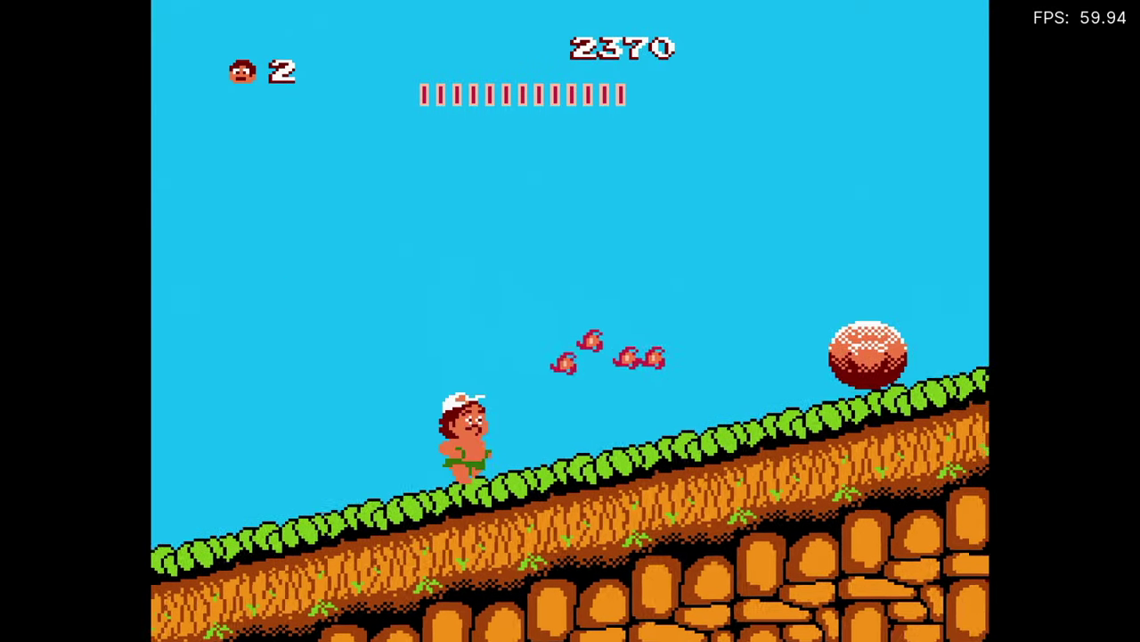
key(x)
key(z)
key(x)
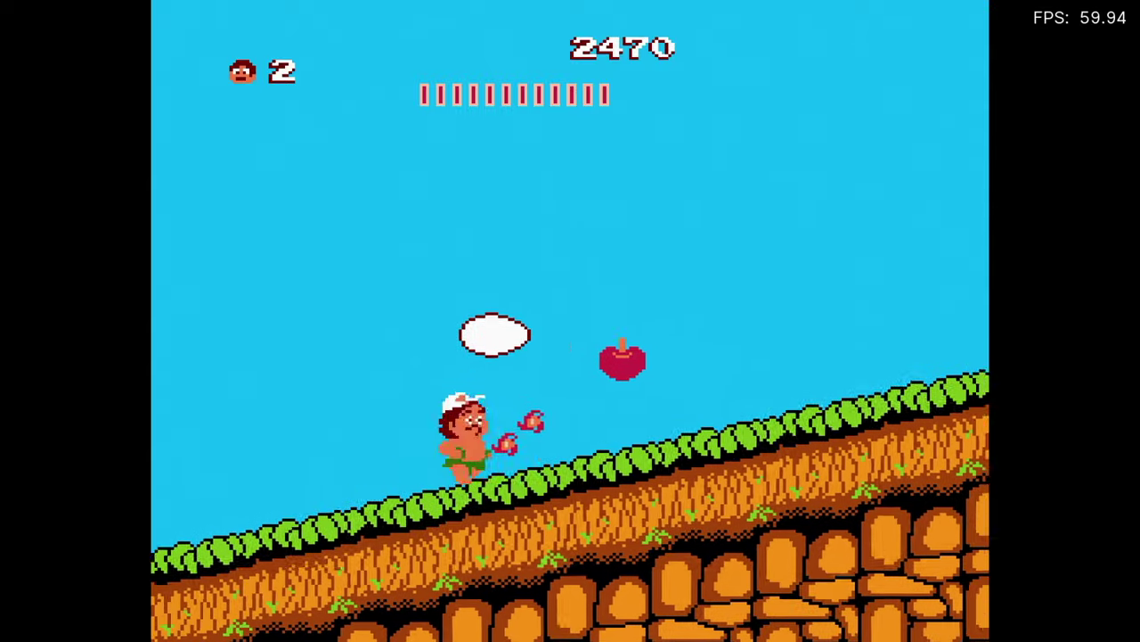
key(Right)
key(z)
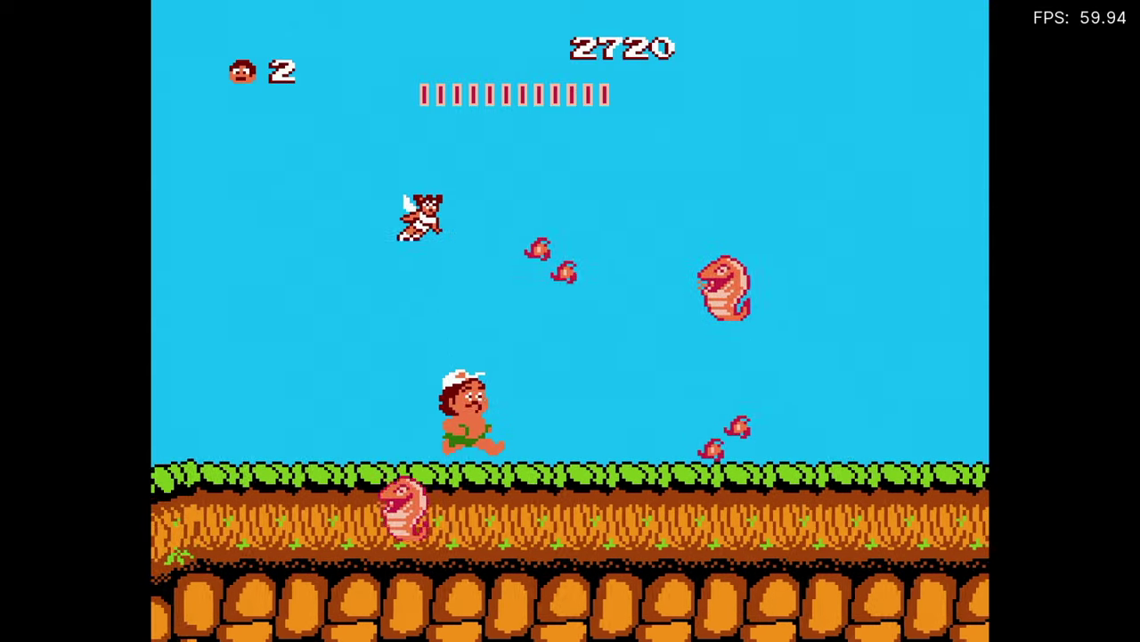
key(Right)
key(z)
key(x)
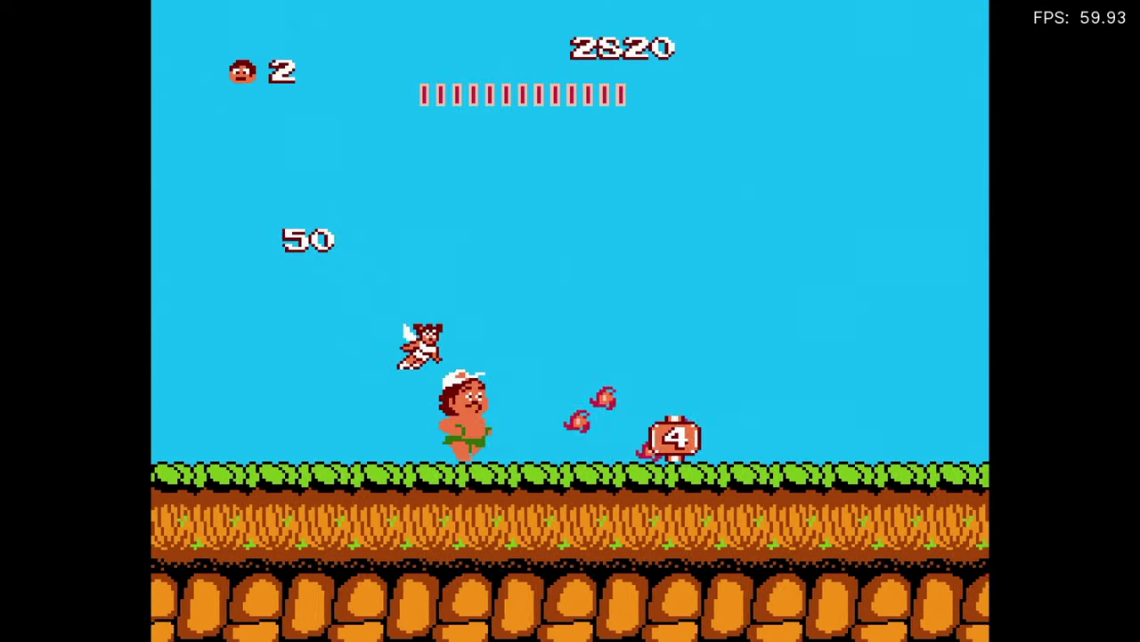
key(Right)
key(z)
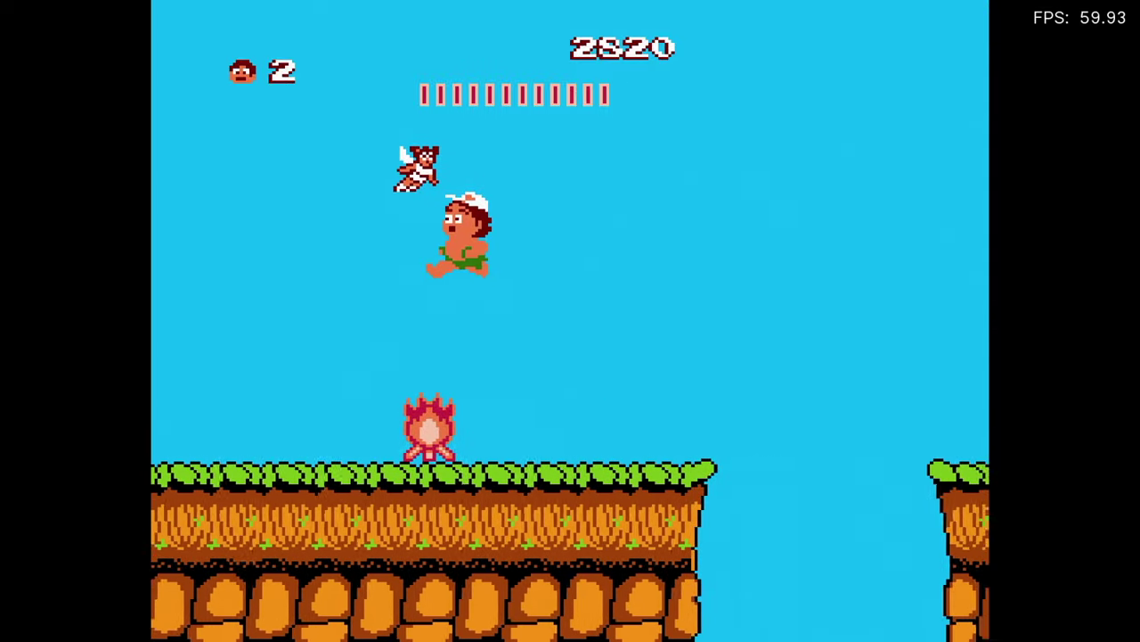
key(Right)
key(x)
key(x)
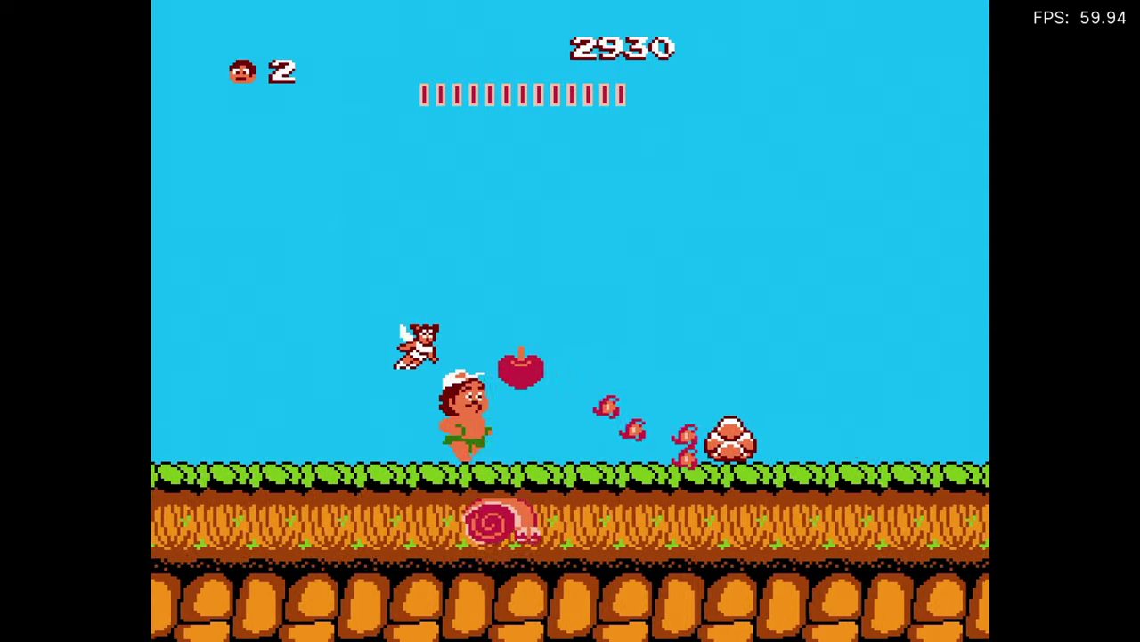
key(z)
key(Right)
key(z)
key(x)
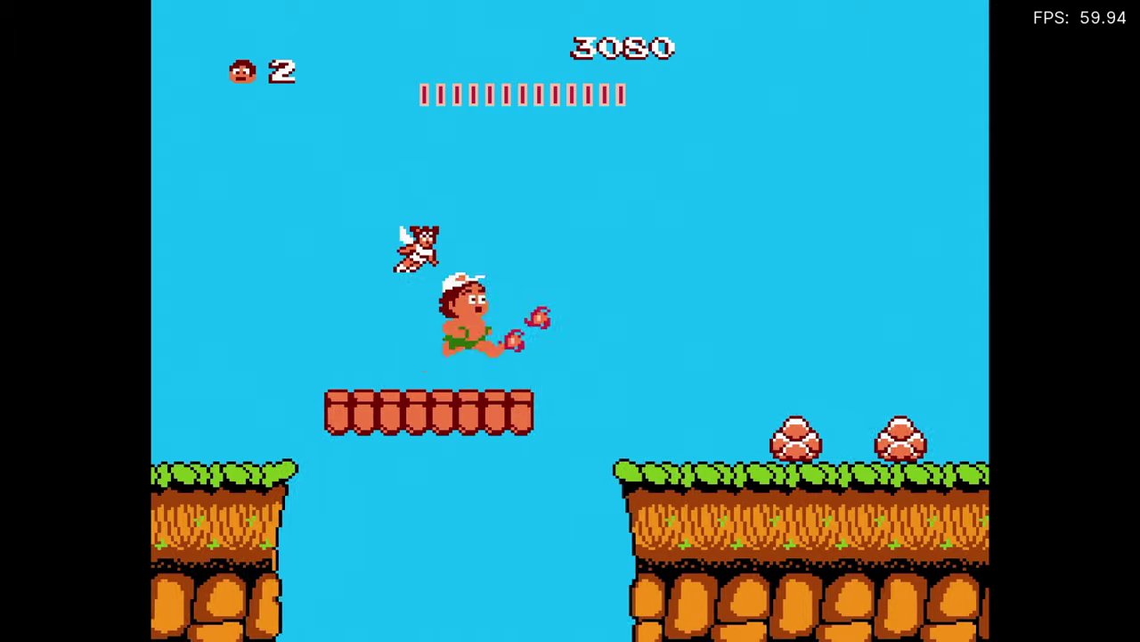
key(Right)
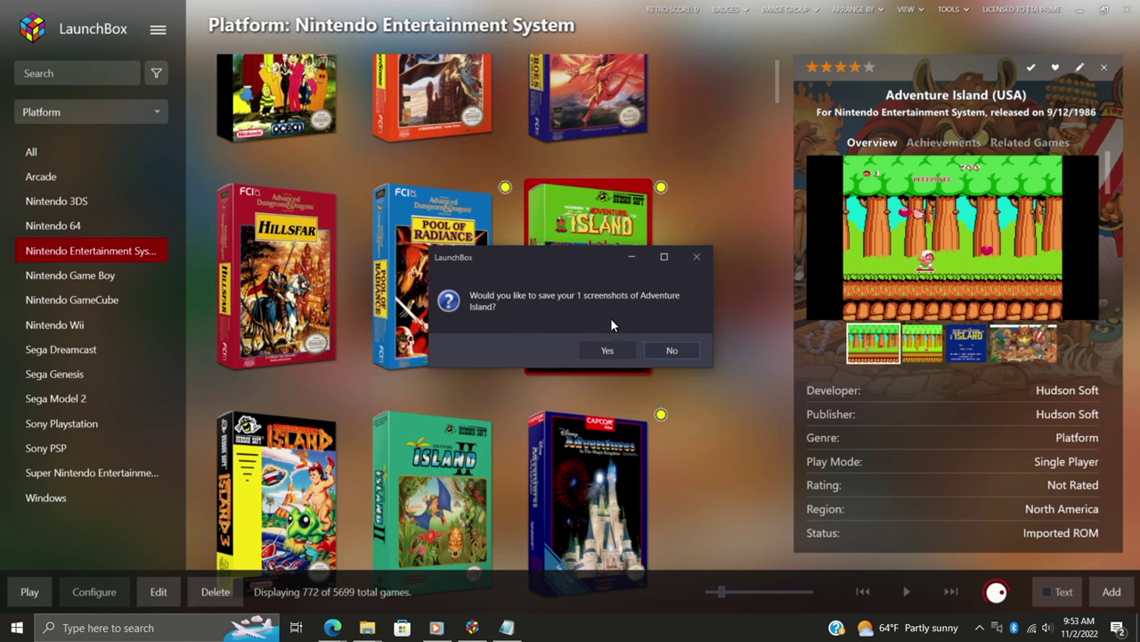
Step: Save the Adventure Island screenshot and scroll the details to Retro Achievements showing 1 of 15
click(609, 350)
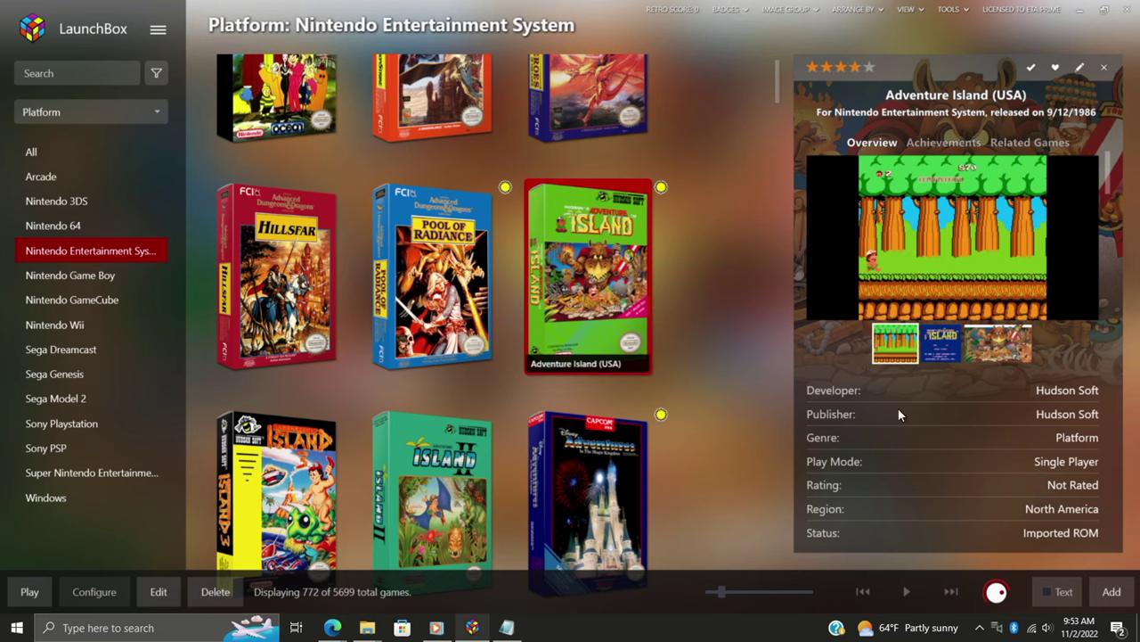
scroll(898, 408, down, 5)
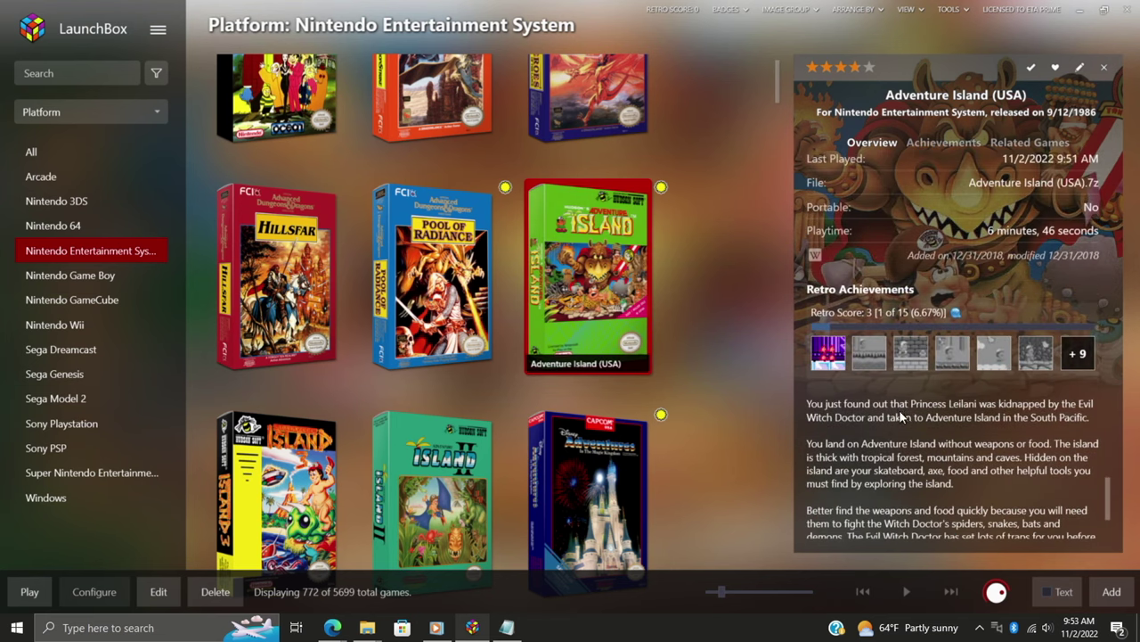
scroll(910, 439, down, 1)
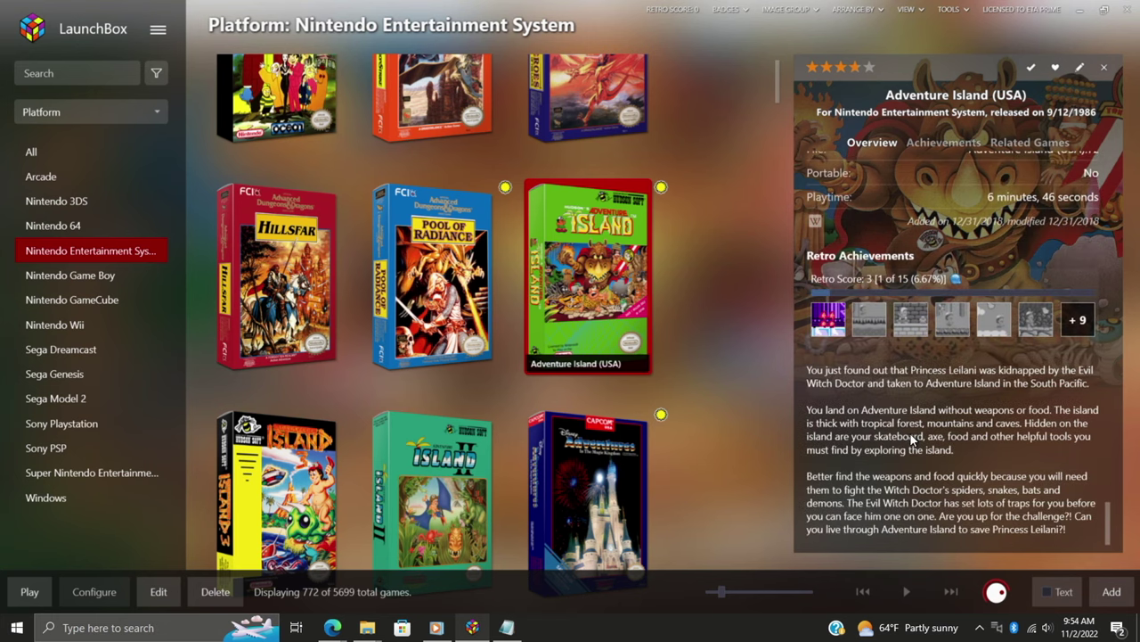
Step: Open Adventure Island's full achievements list and review Playing with Fire under Hardcore and the remaining ones
click(1072, 323)
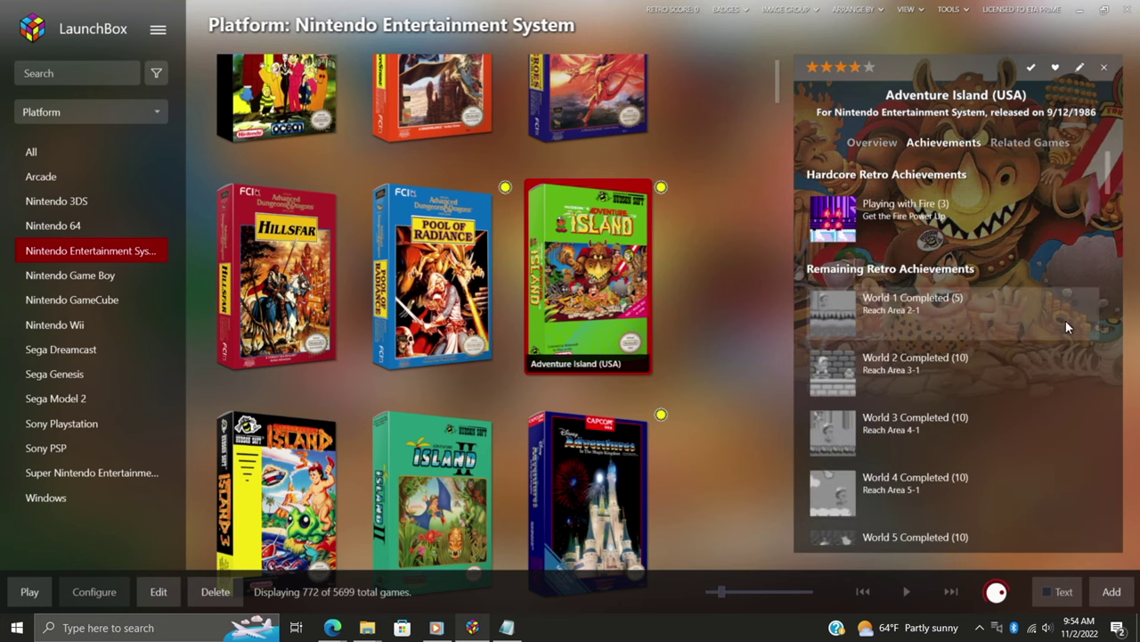
scroll(901, 409, down, 3)
scroll(902, 411, down, 5)
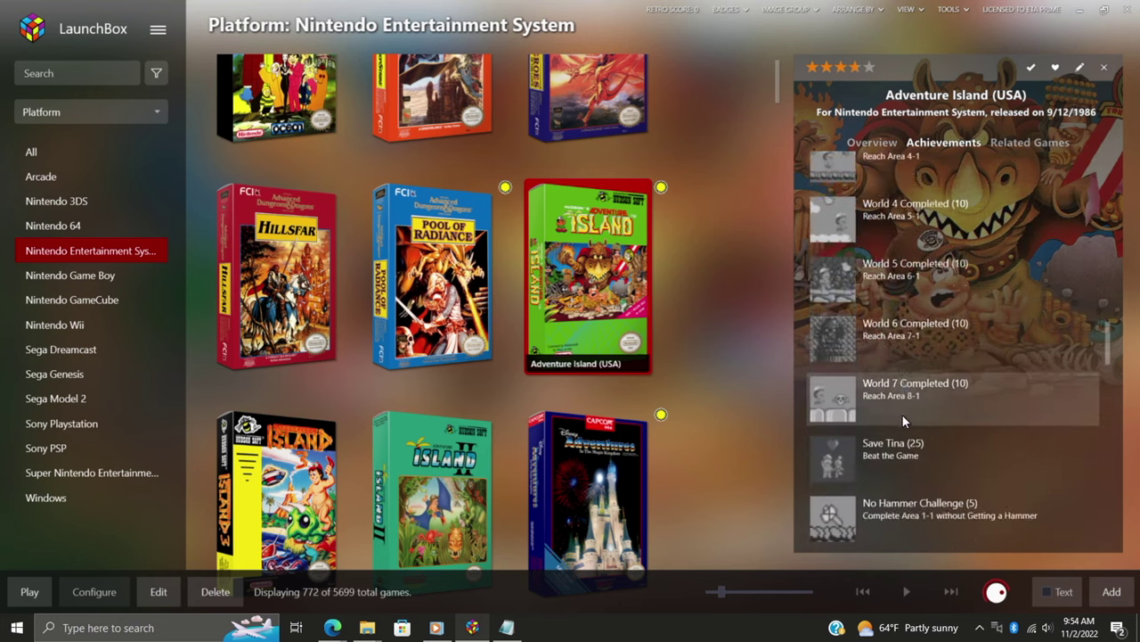
scroll(902, 413, up, 6)
scroll(905, 418, up, 1)
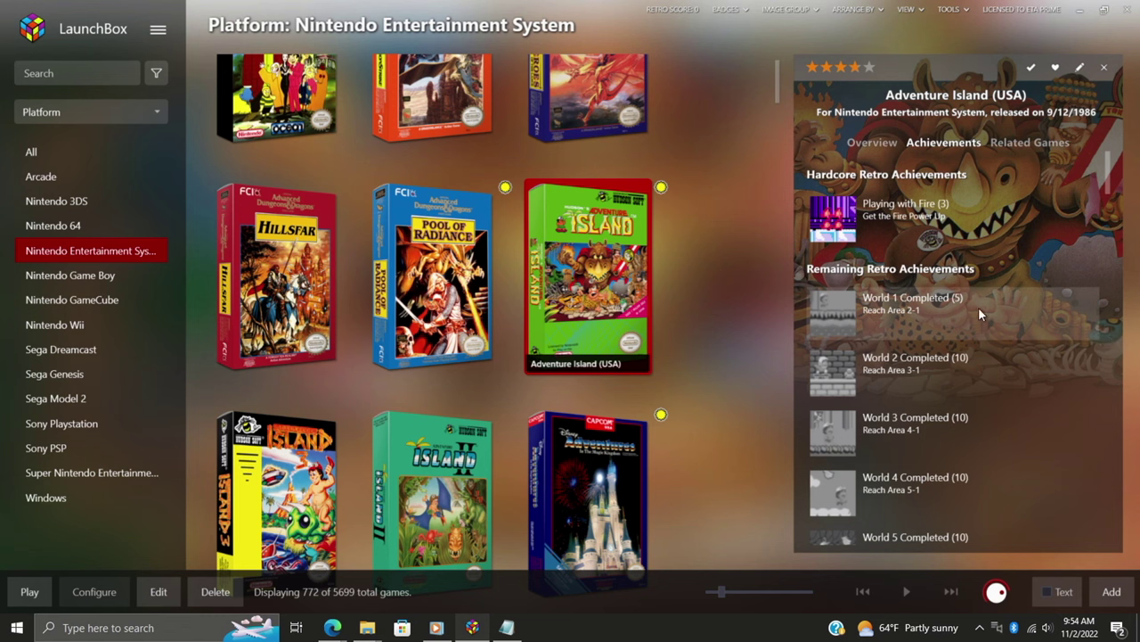
scroll(979, 307, down, 5)
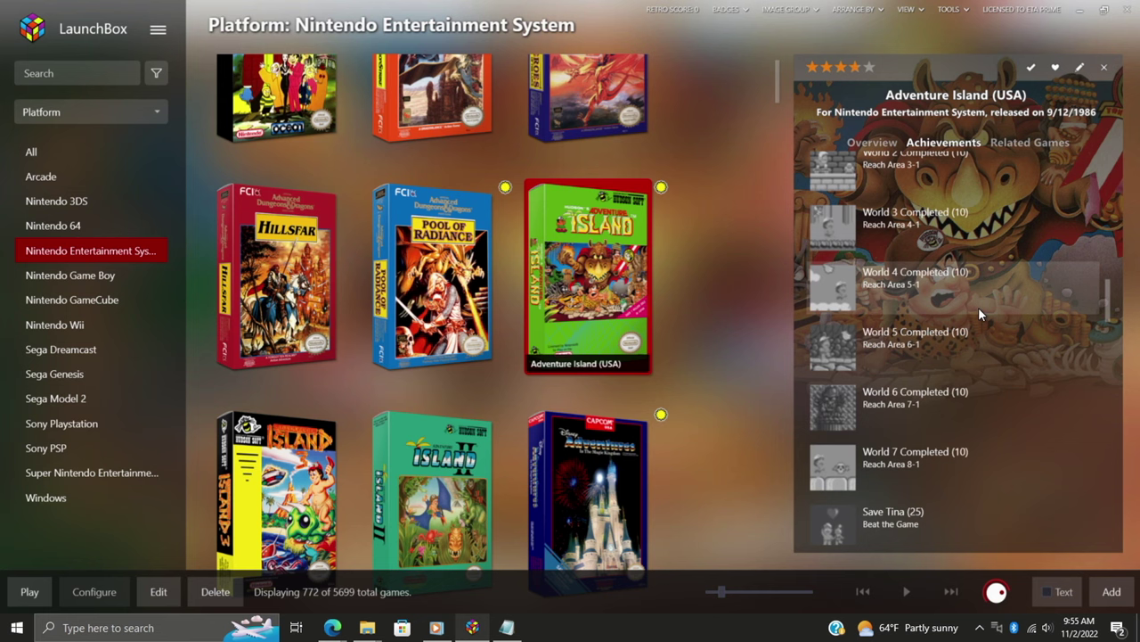
scroll(979, 307, down, 9)
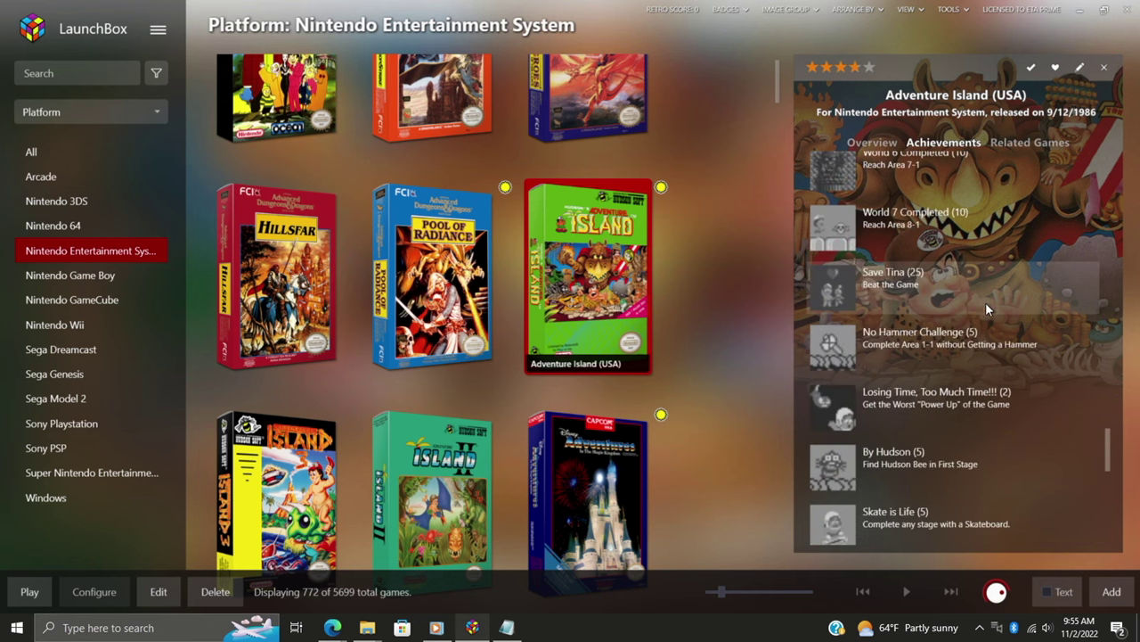
scroll(986, 302, up, 12)
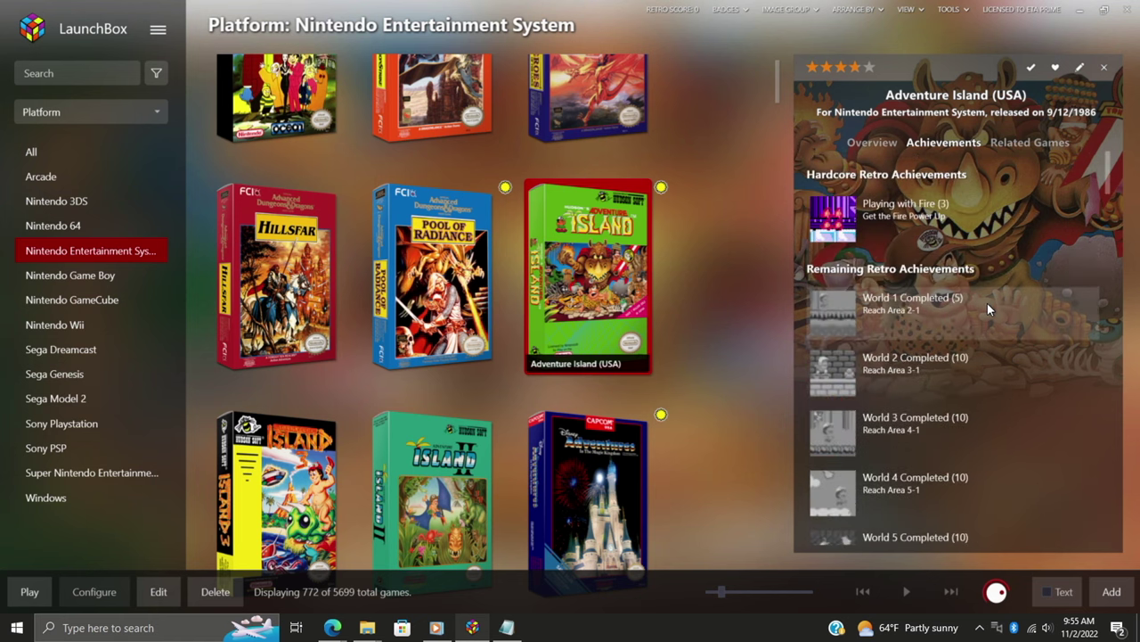